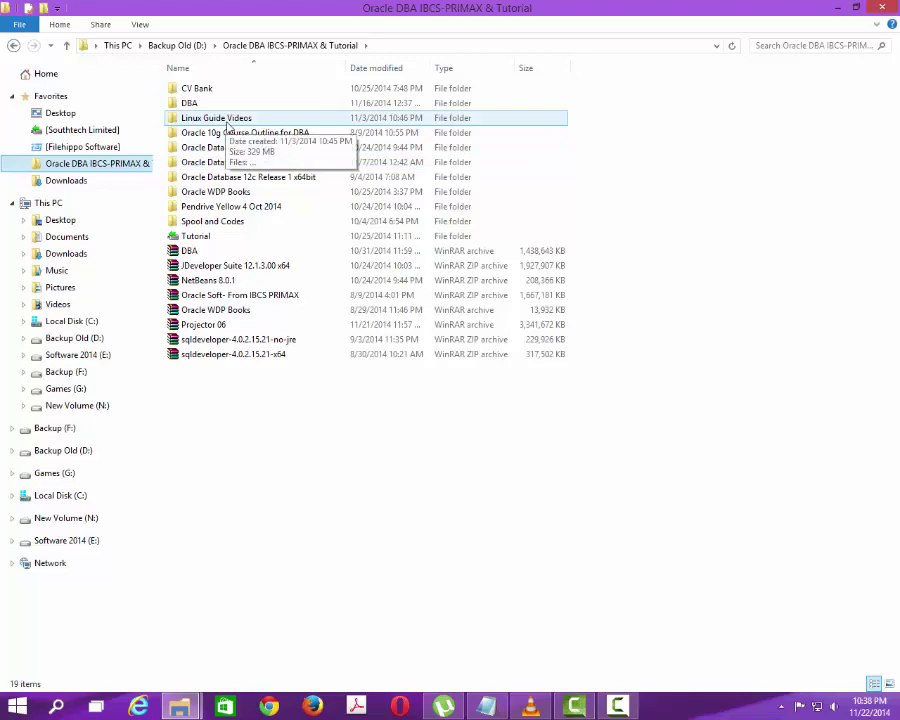
Open the DBA folder and launch the VirtualBox 4.3.18.96516 installer
left_click(233, 120)
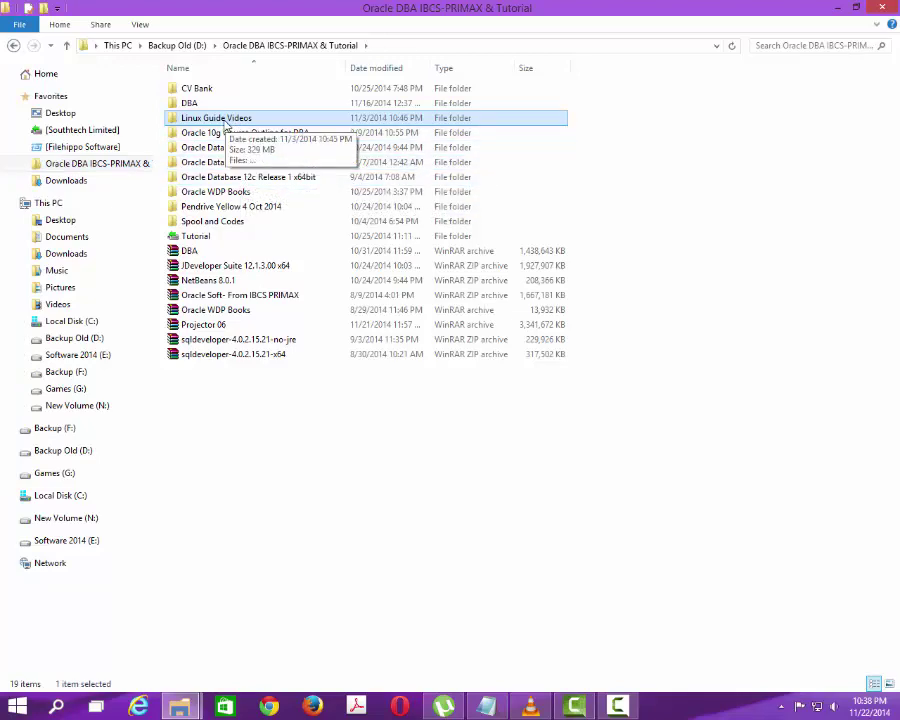
left_click(240, 135)
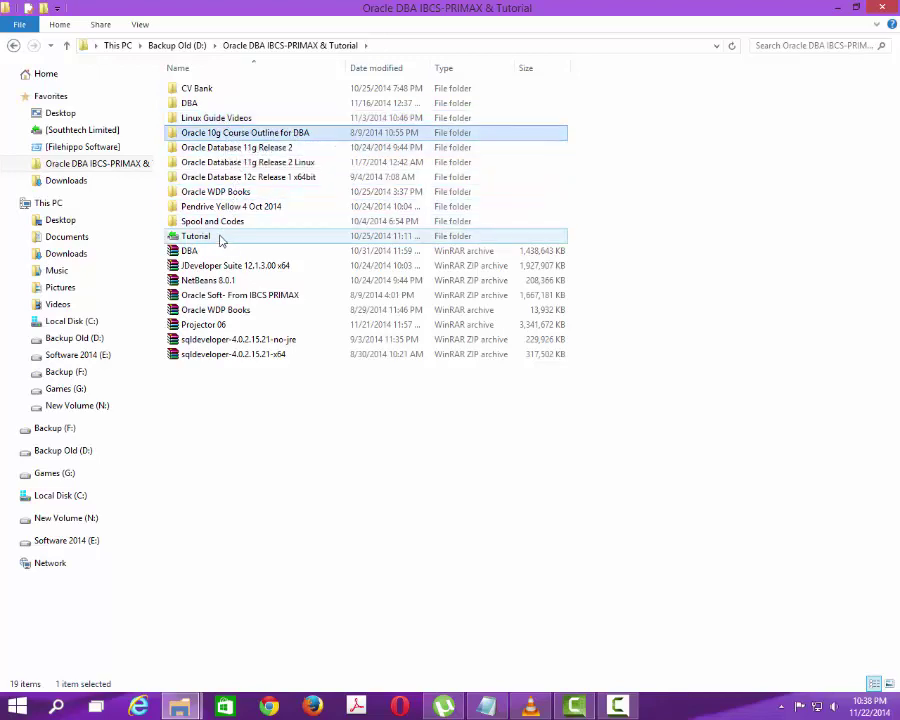
double_click(196, 105)
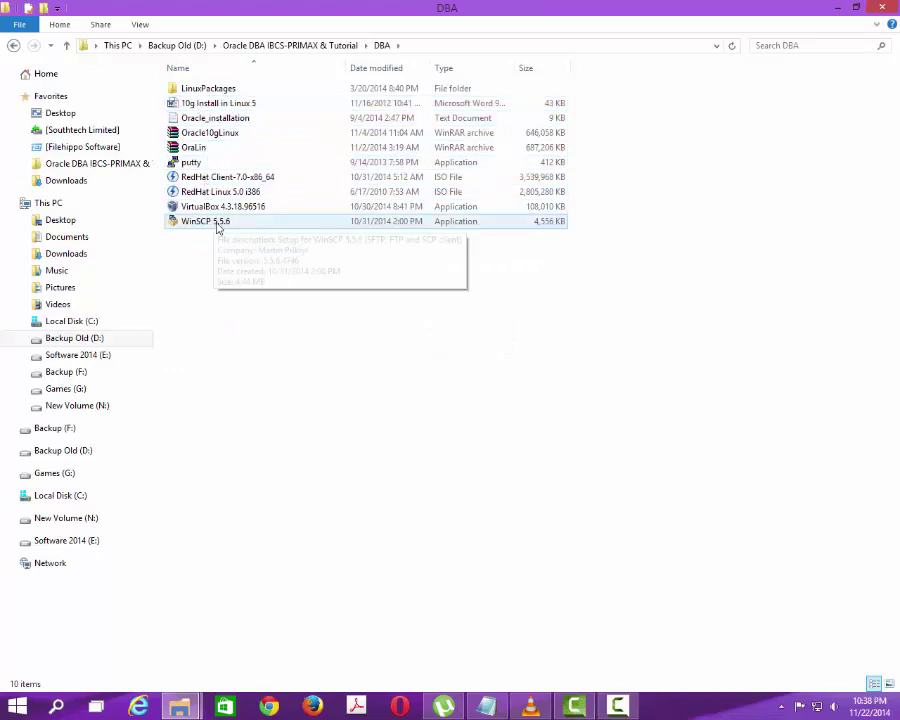
left_click(225, 206)
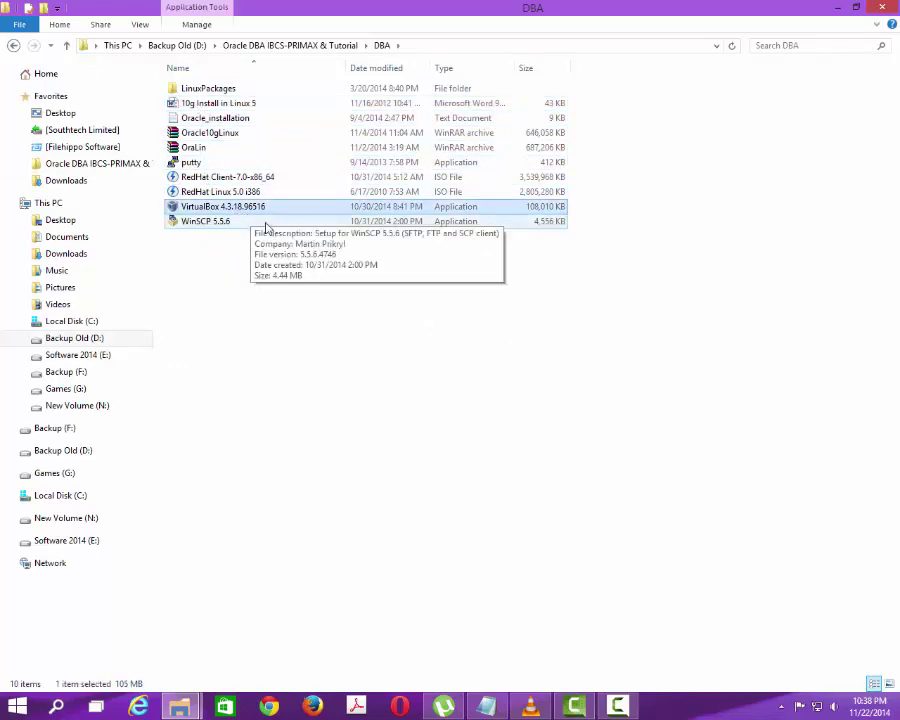
double_click(232, 210)
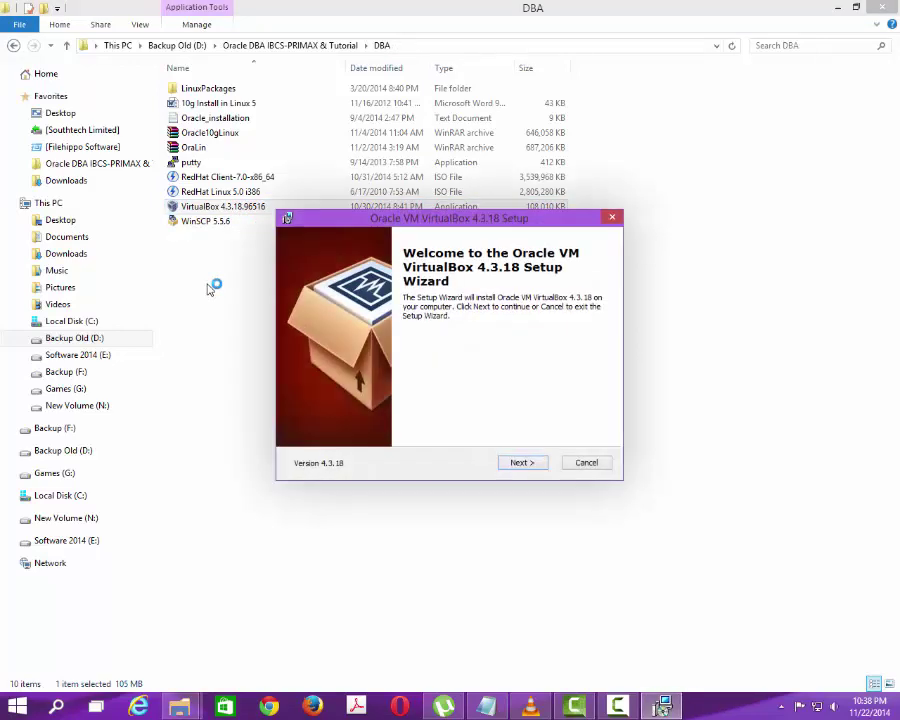
Install VirtualBox with the default features, location and shortcuts, accept the network reset and Oracle driver, and finish with VirtualBox starting
left_click(518, 462)
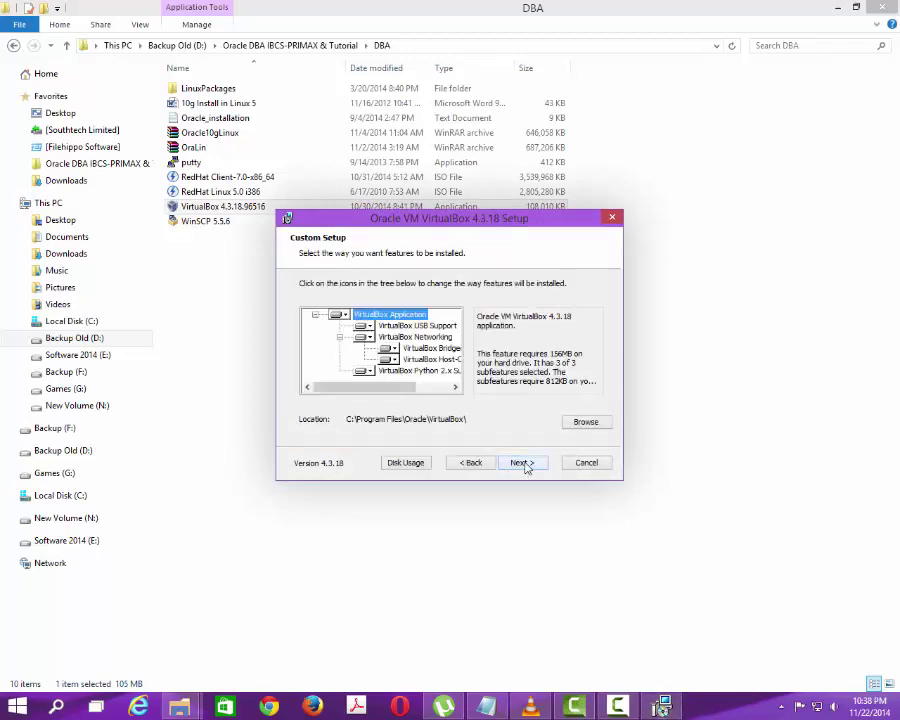
left_click(523, 463)
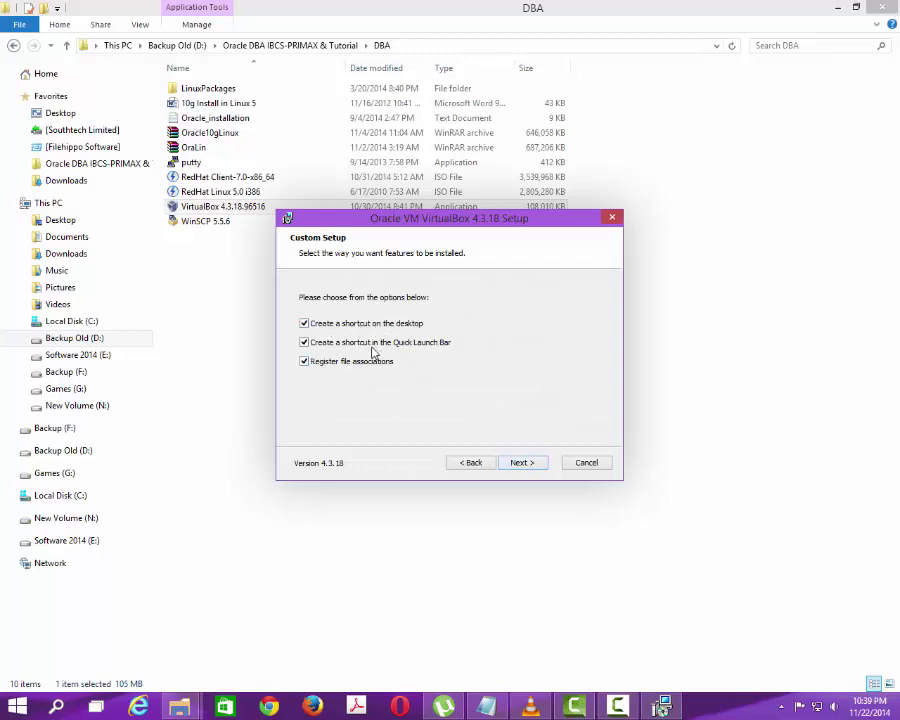
left_click(525, 464)
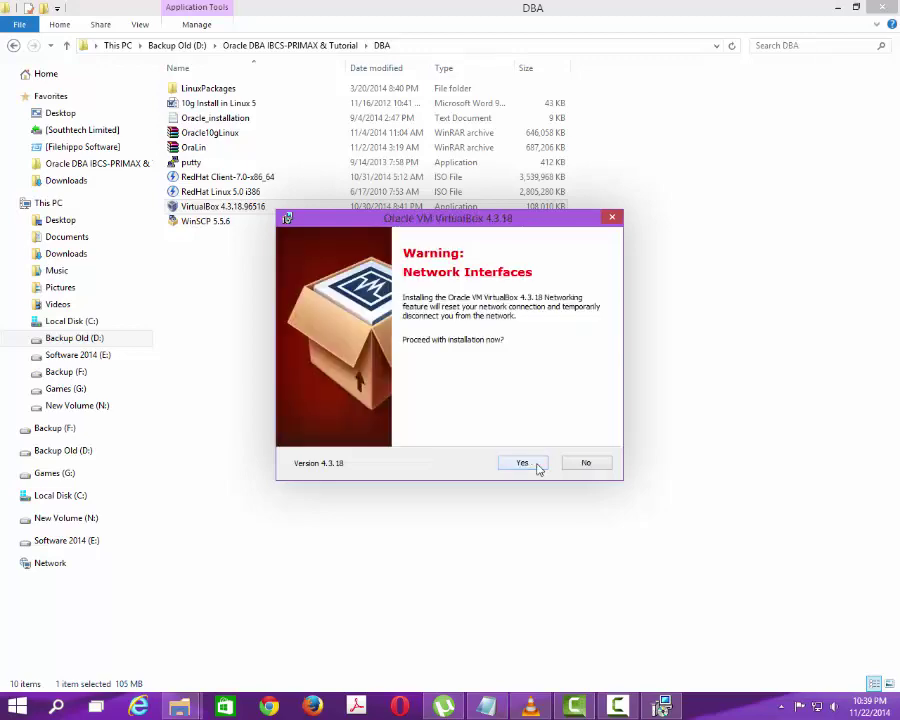
left_click(531, 464)
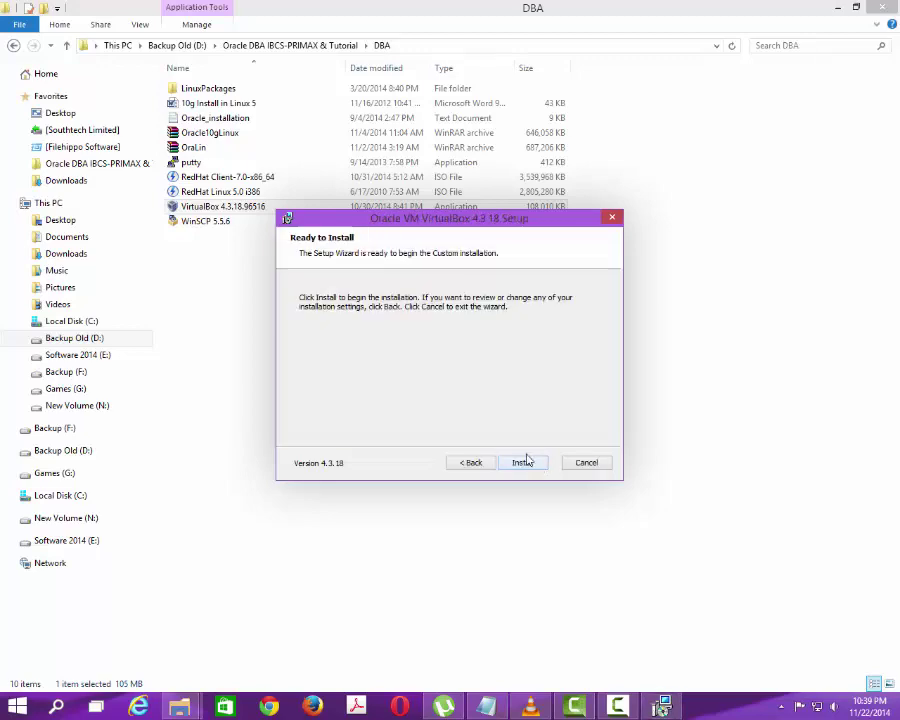
left_click(523, 463)
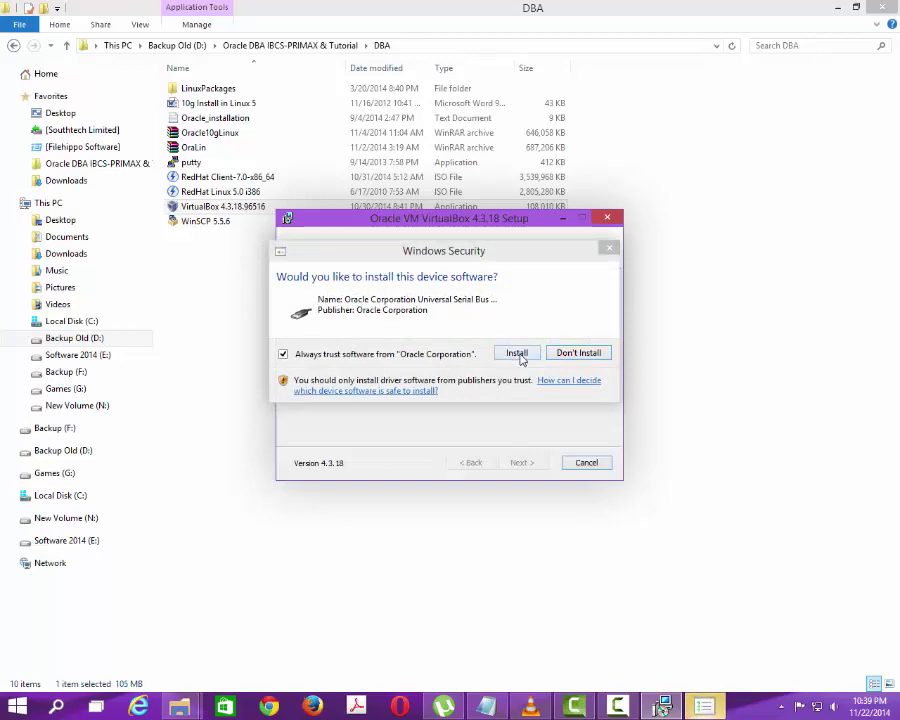
left_click(517, 354)
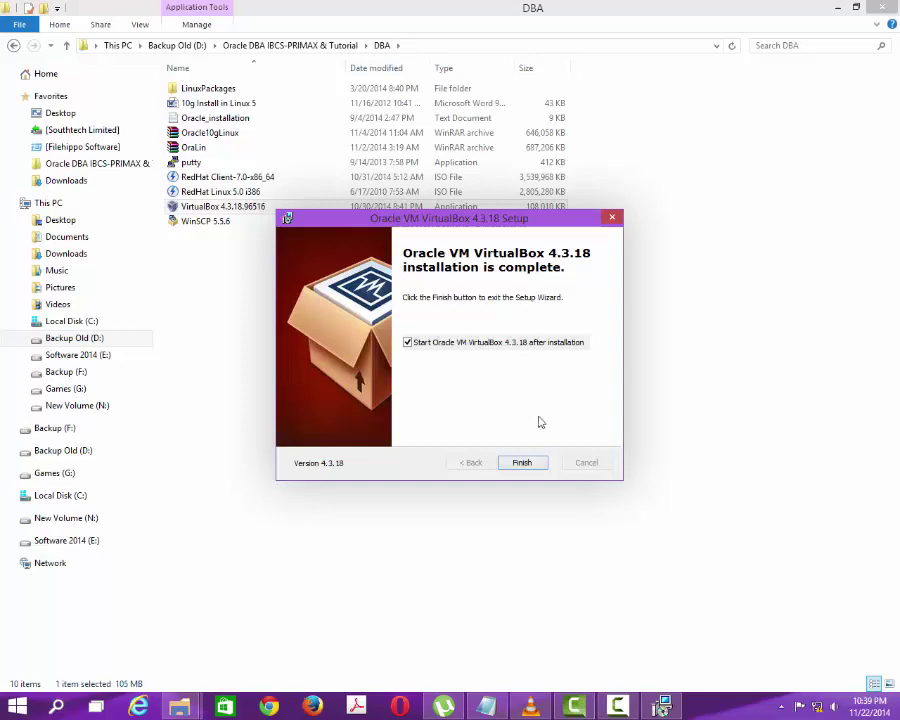
left_click(521, 462)
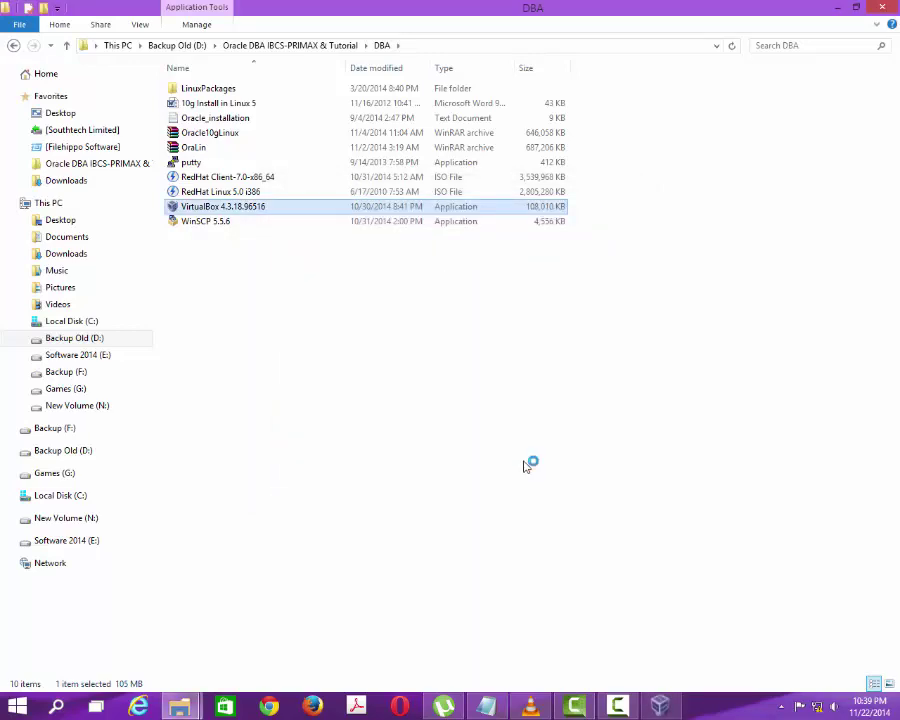
Launch the WinSCP 5.5.6 installer and accept its license agreement
left_click(218, 227)
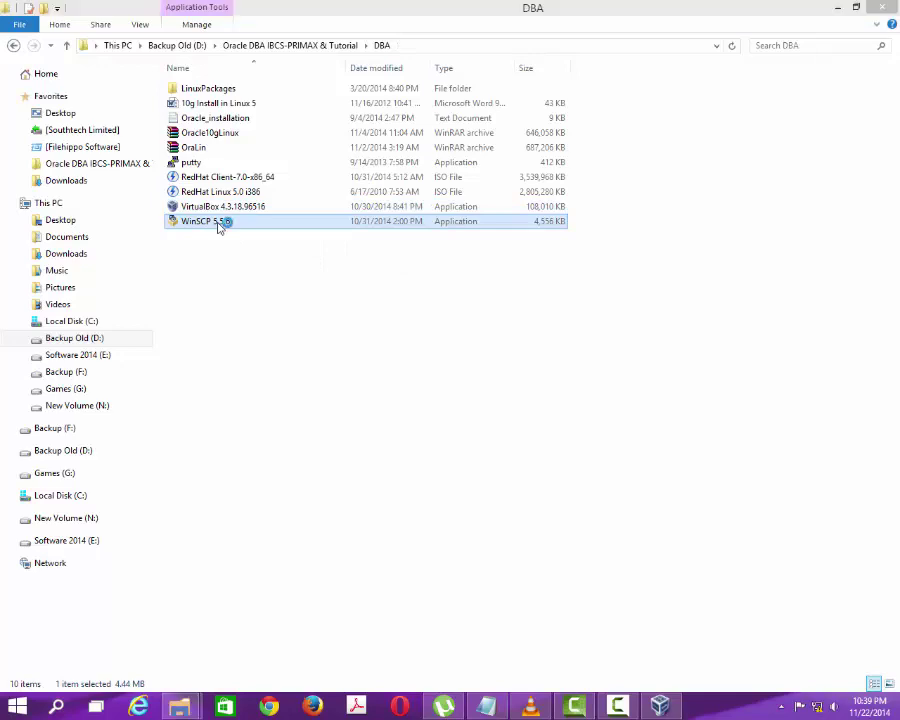
left_click(462, 388)
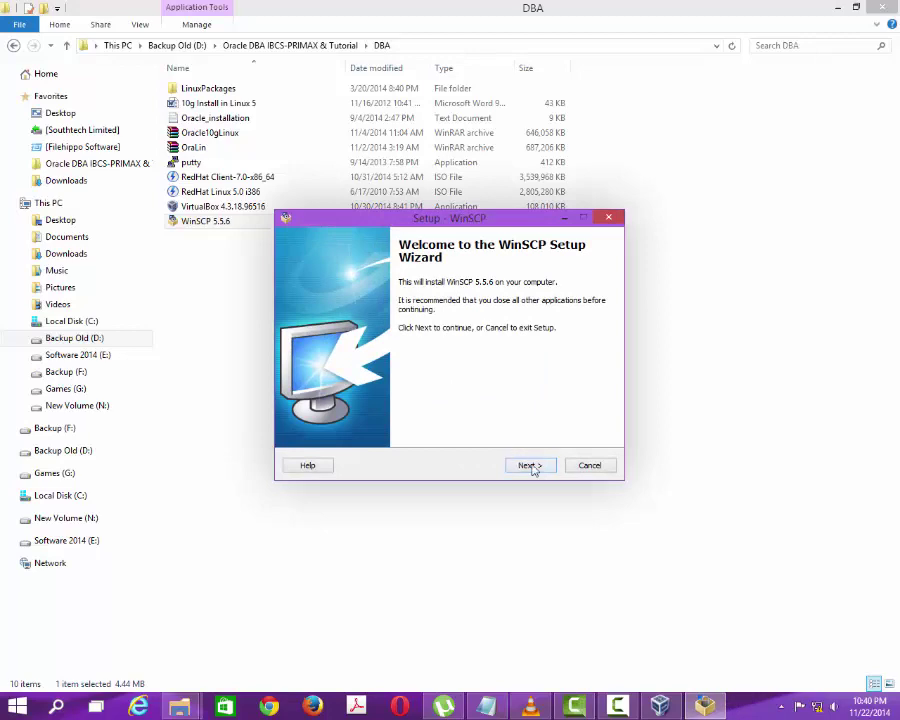
left_click(530, 466)
left_click(362, 422)
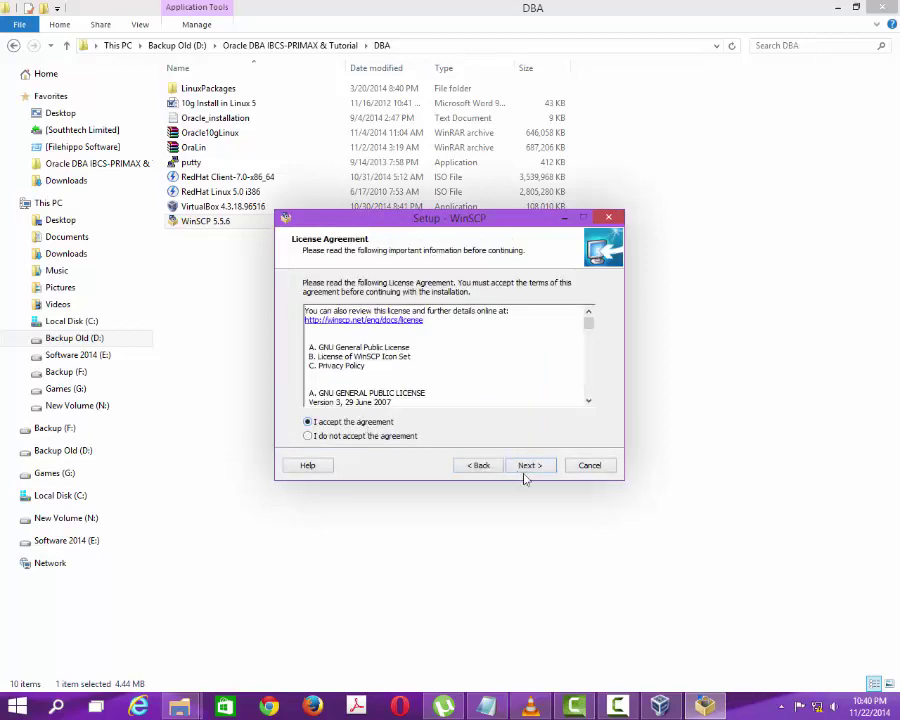
left_click(530, 465)
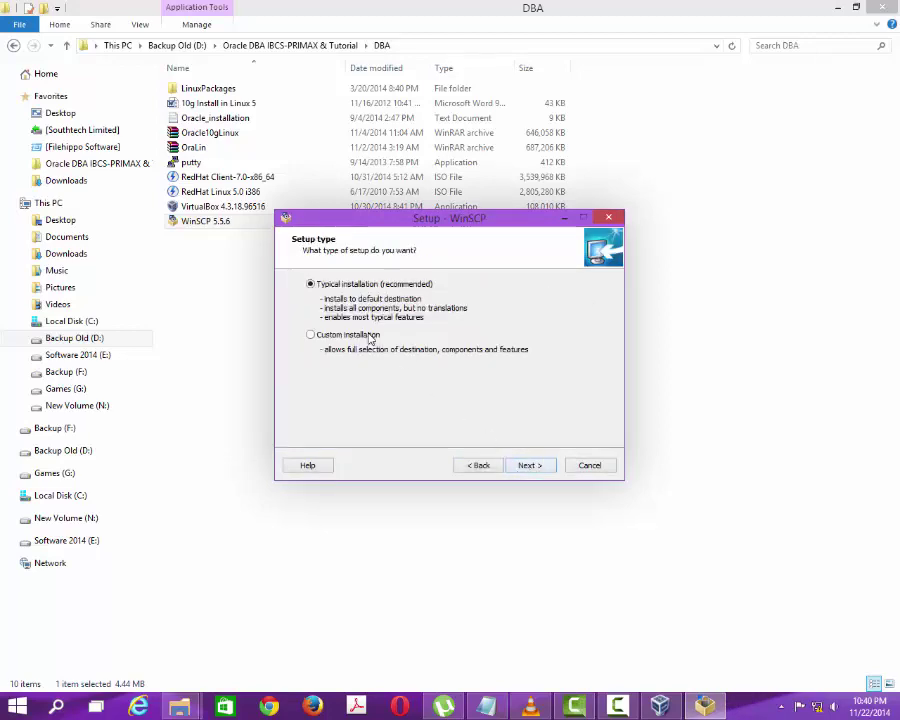
Choose the custom installation, keeping the default WinSCP destination folder and components
left_click(369, 336)
left_click(528, 462)
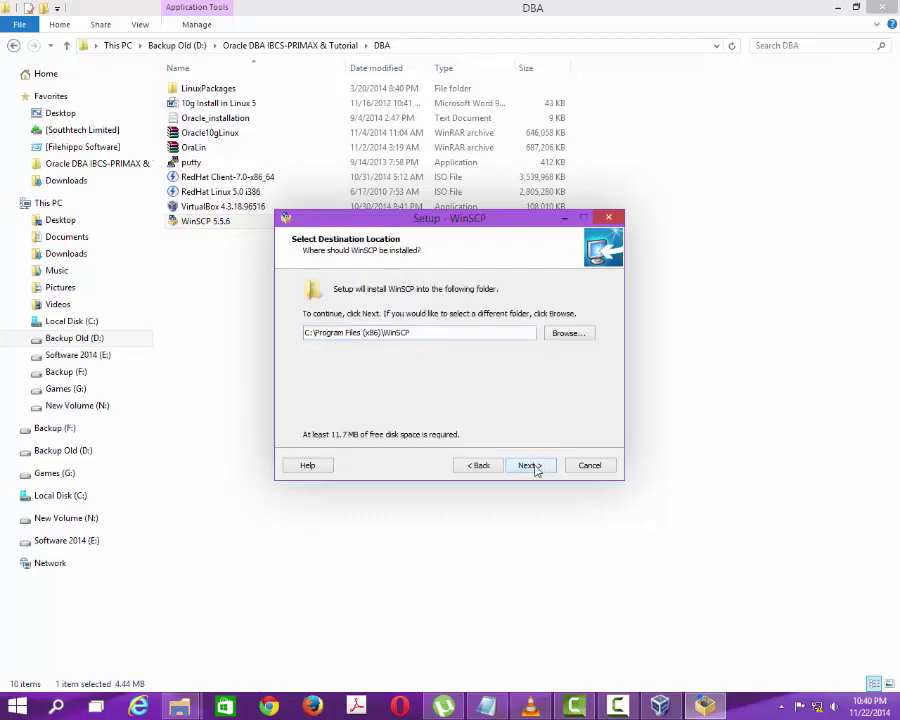
left_click(530, 466)
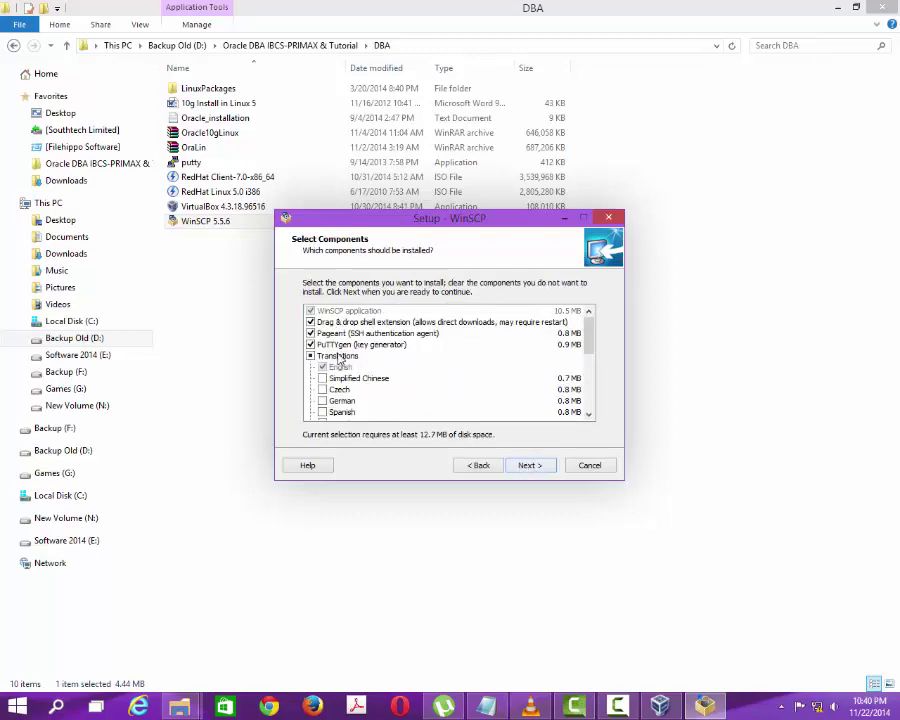
scroll(370, 372, "down", 5)
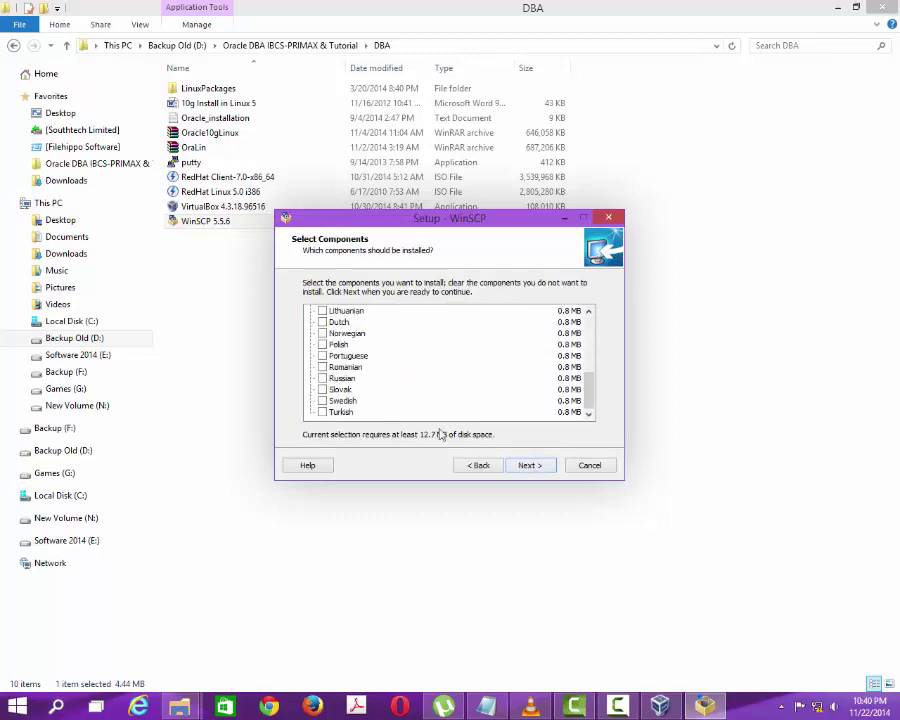
left_click(530, 465)
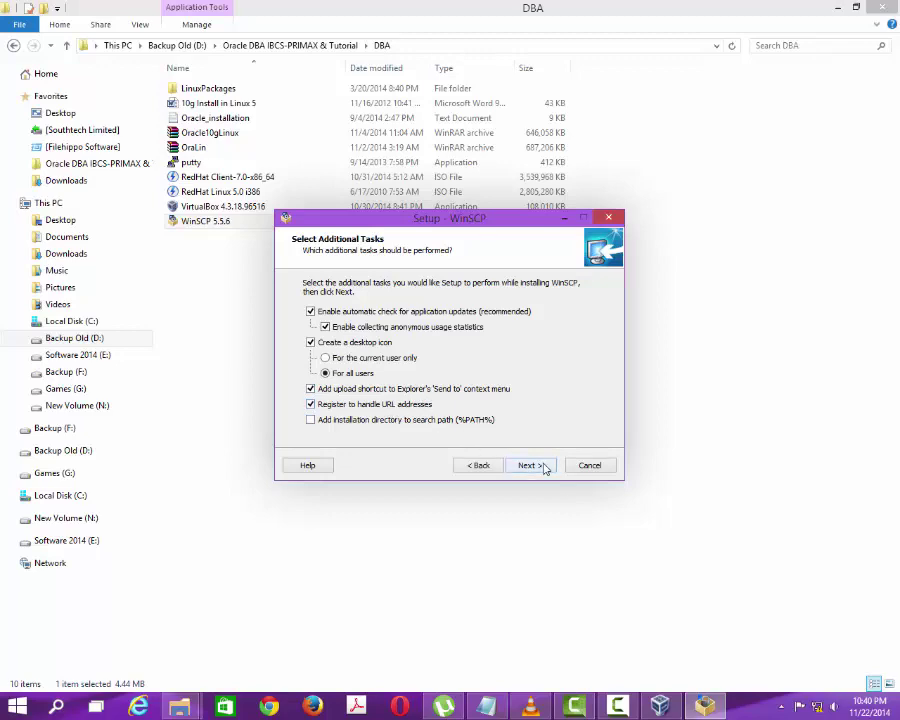
Turn off the automatic update check, keep the Commander interface style and install WinSCP
left_click(311, 311)
left_click(530, 466)
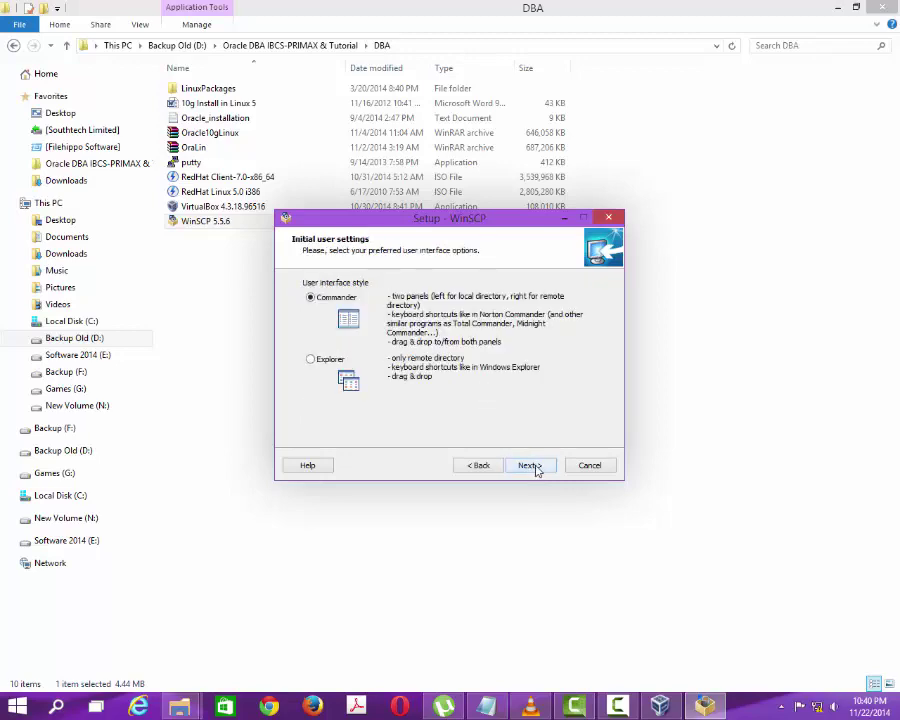
left_click(530, 466)
left_click(528, 466)
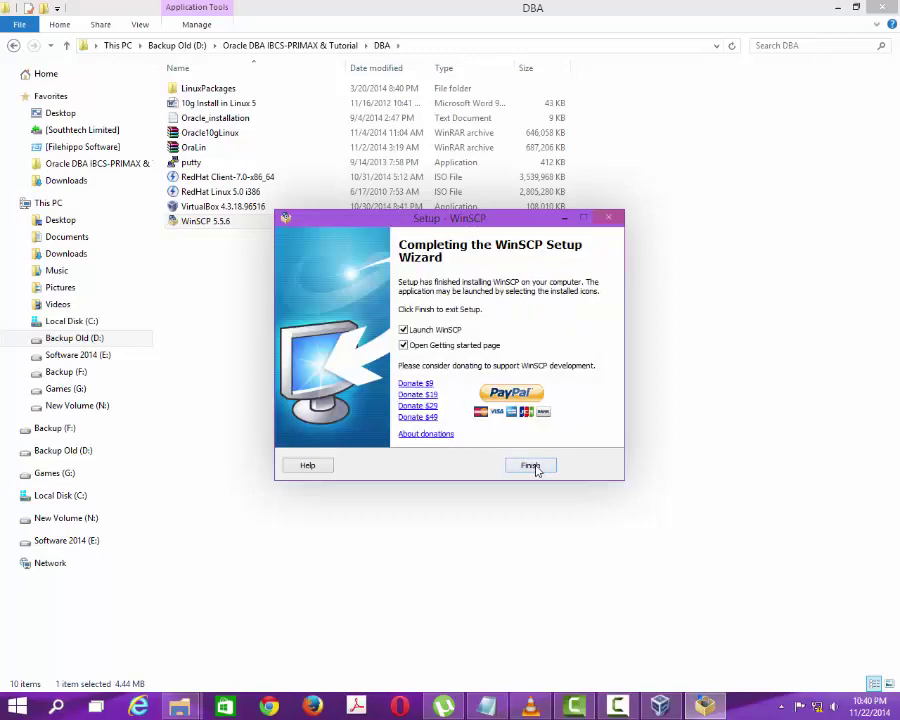
Finish the setup without launching WinSCP or opening the Getting started page, and close the DBA folder window
left_click(432, 350)
left_click(410, 331)
left_click(531, 466)
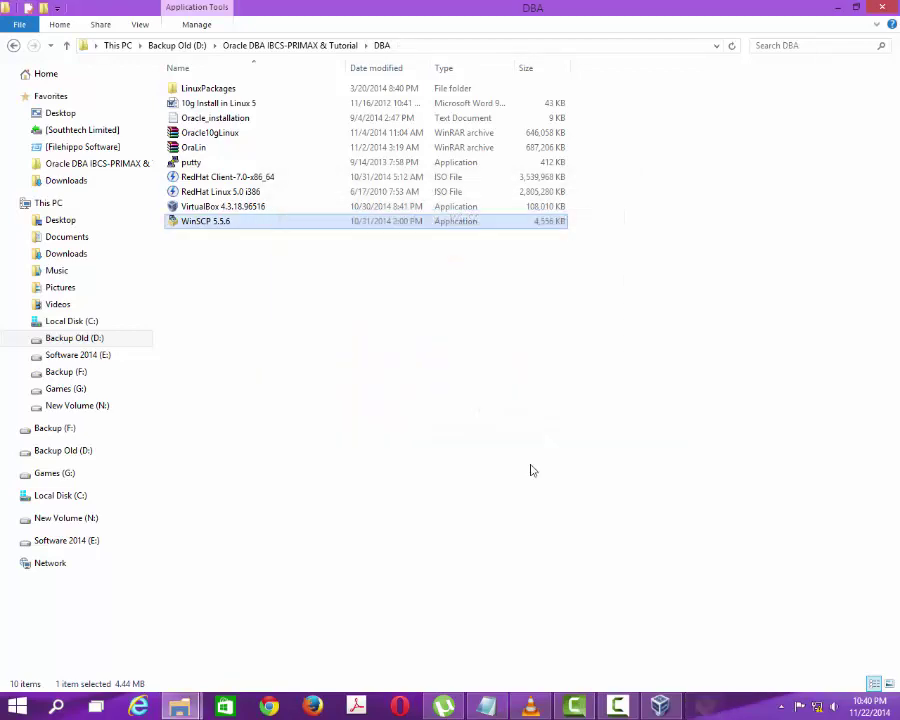
left_click(340, 308)
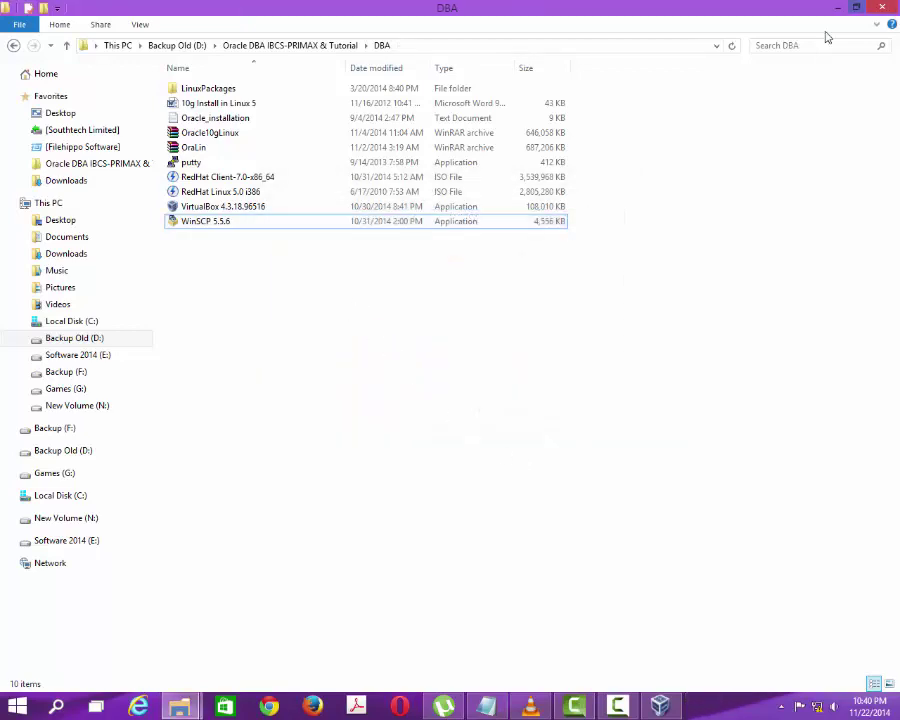
left_click(882, 10)
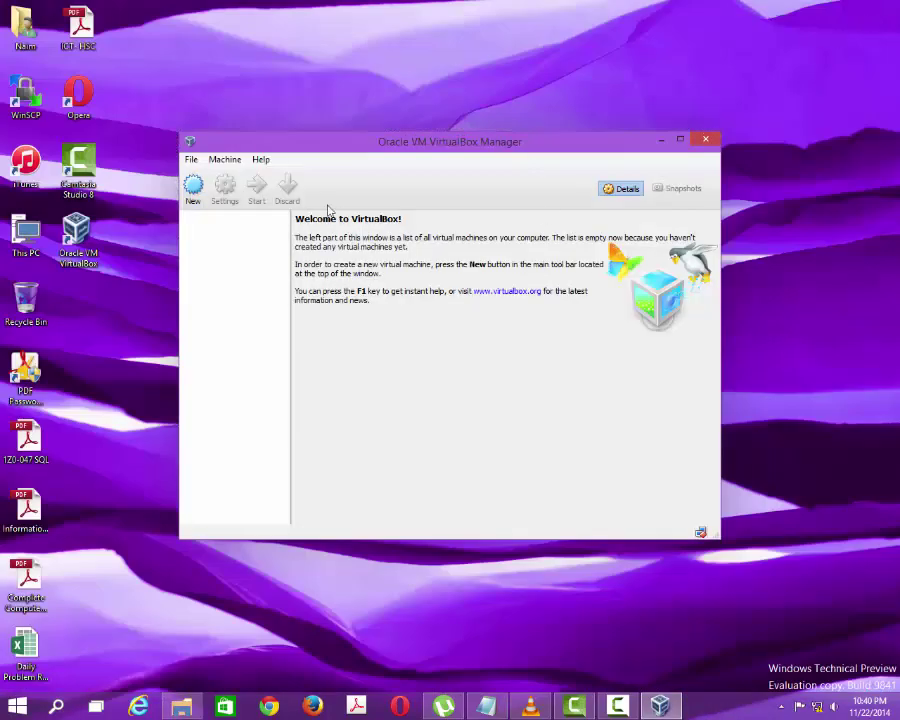
Start a new virtual machine named Red Hat with type Linux and version Red Hat (32 bit)
left_click(195, 188)
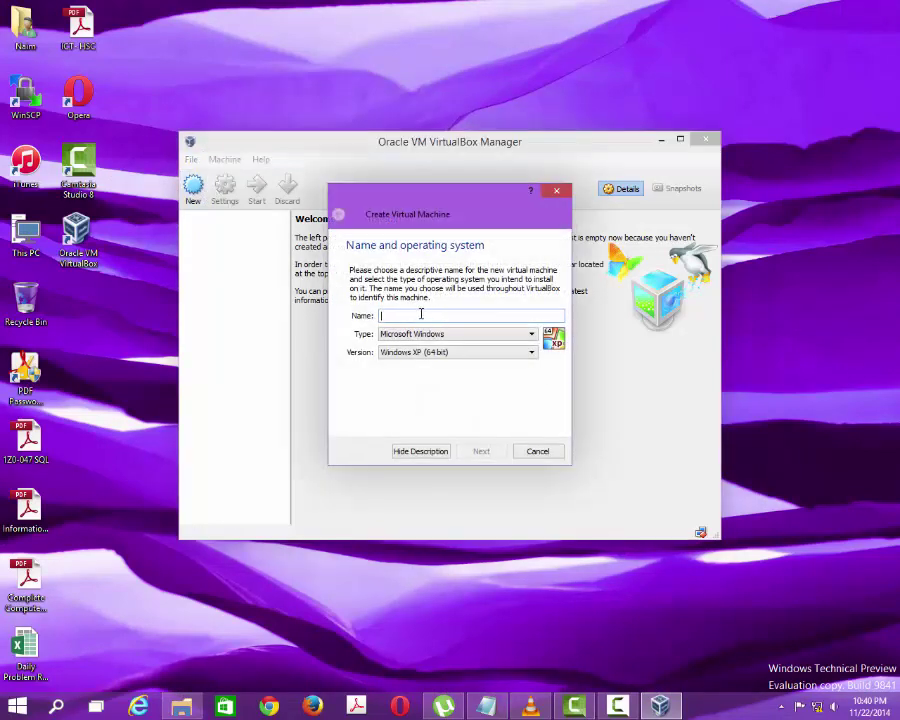
type("Re")
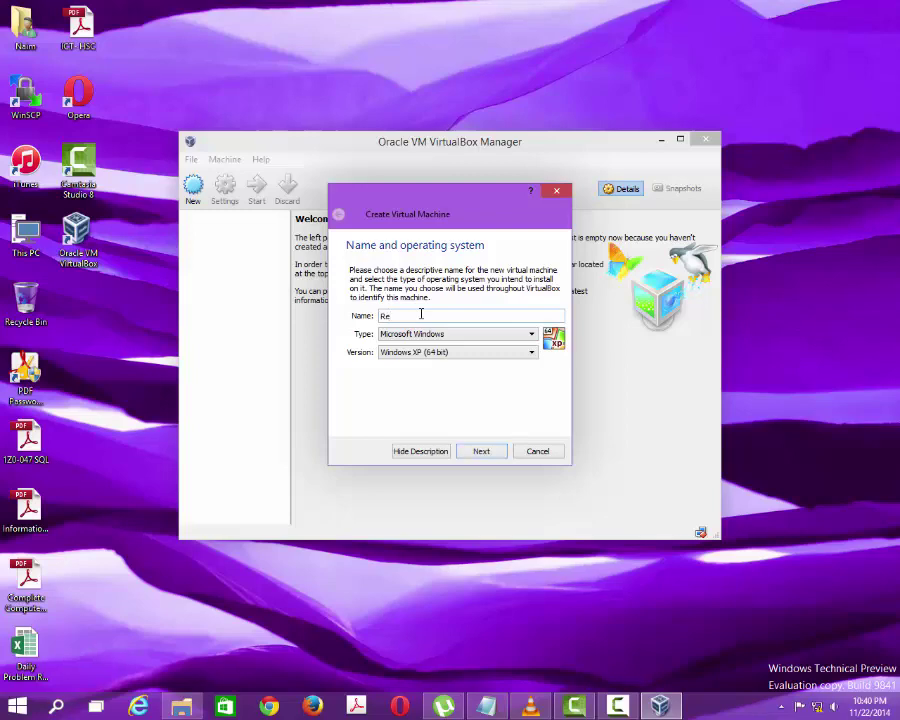
type("d Hat")
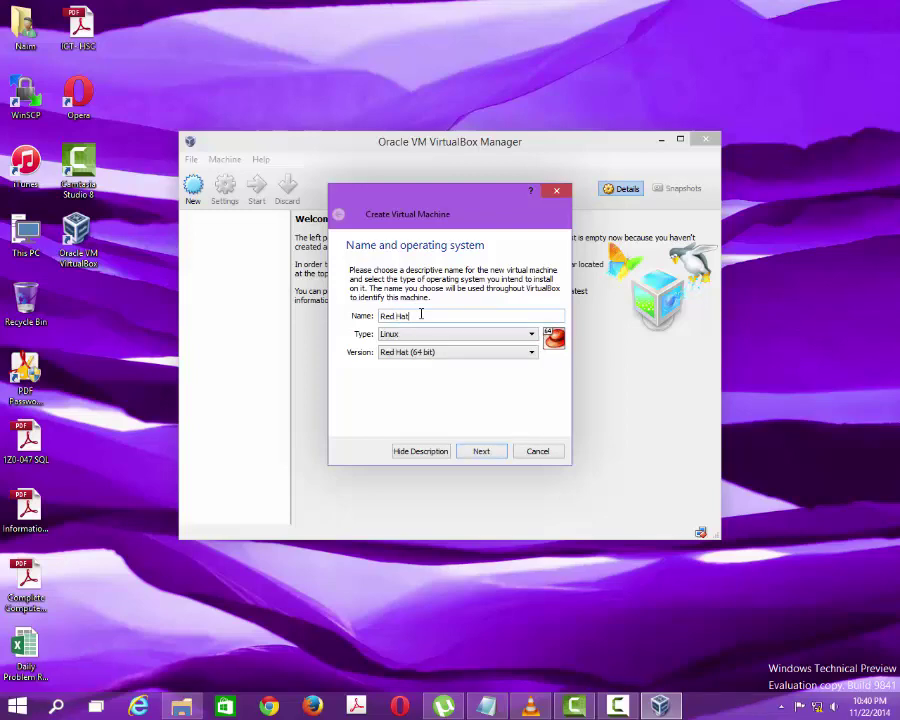
left_click(476, 352)
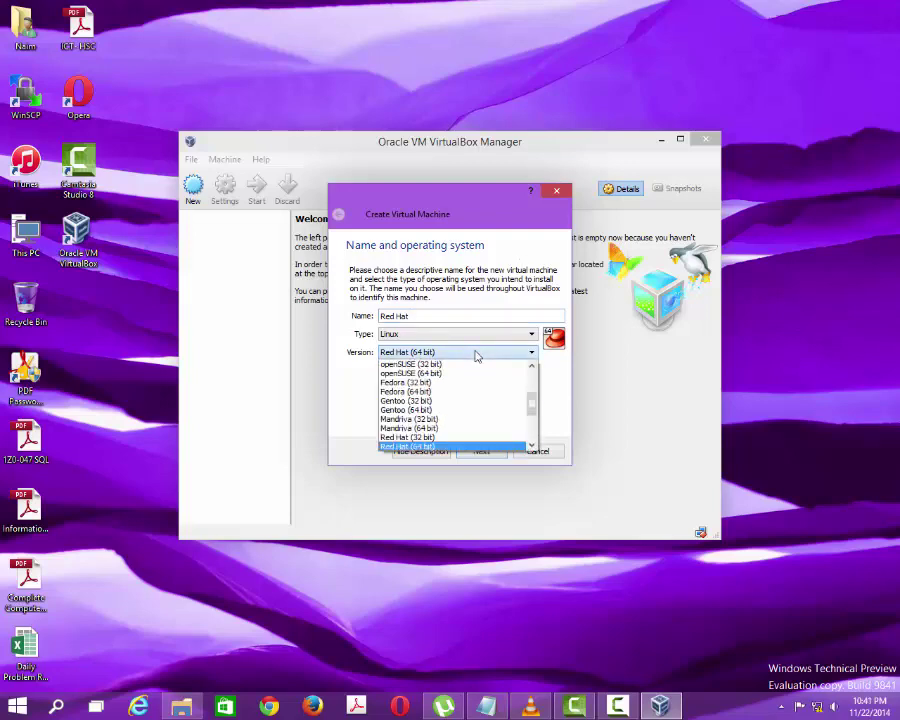
left_click(449, 437)
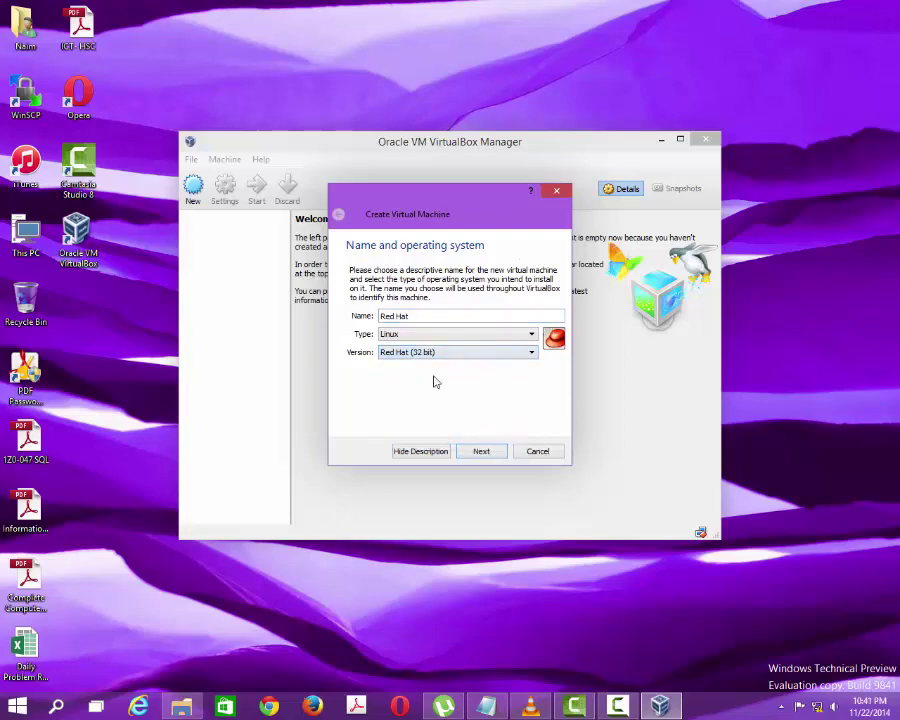
left_click(485, 453)
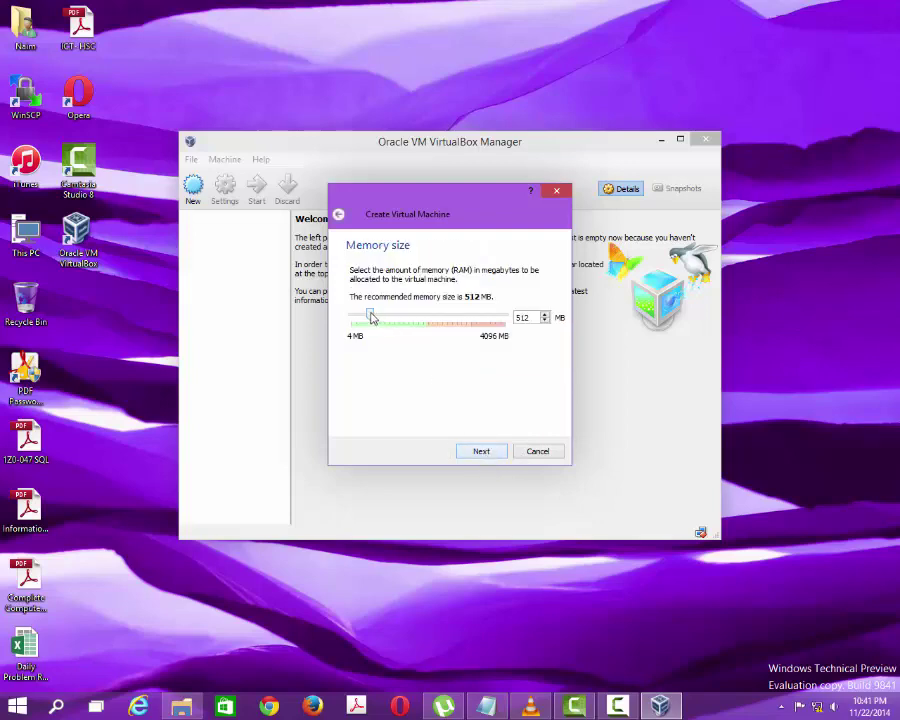
Raise the virtual machine's memory above the recommended 512 MB and choose to create a virtual hard drive now
left_click_drag(370, 316, 398, 319)
left_click(494, 453)
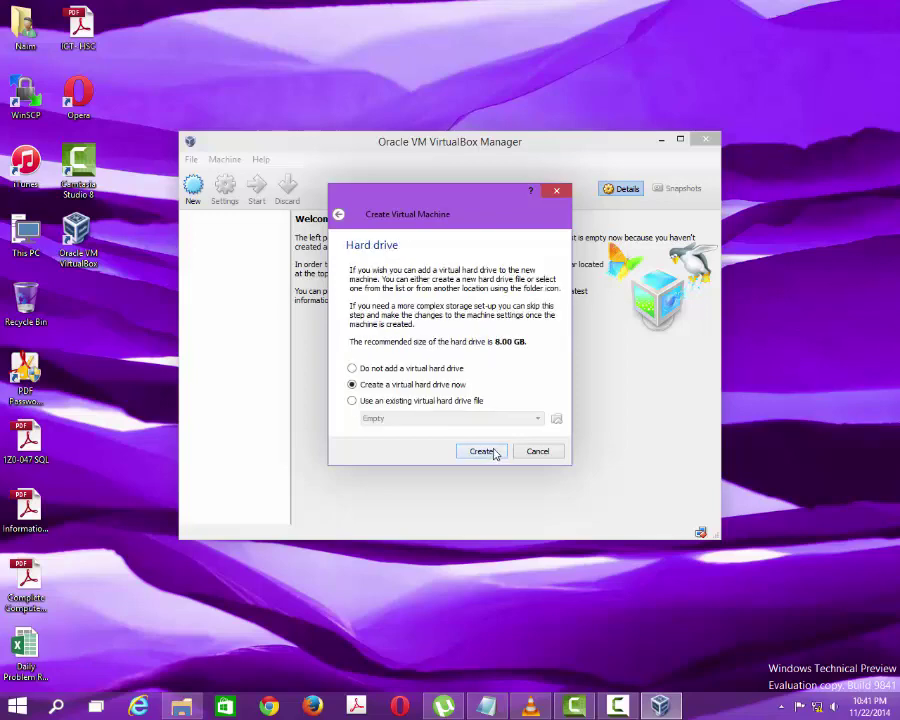
left_click(402, 400)
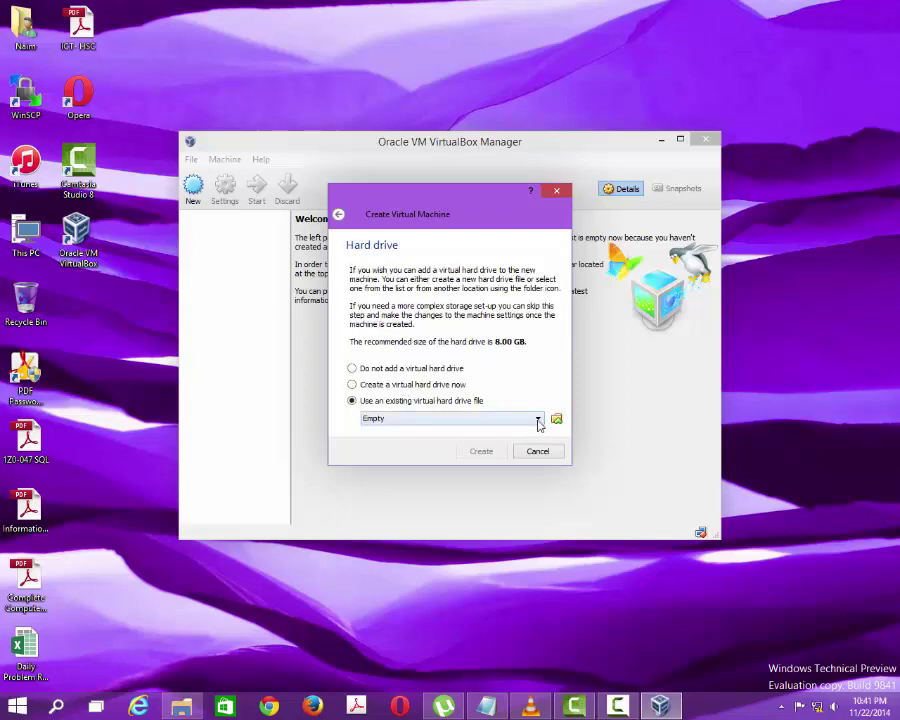
left_click(405, 389)
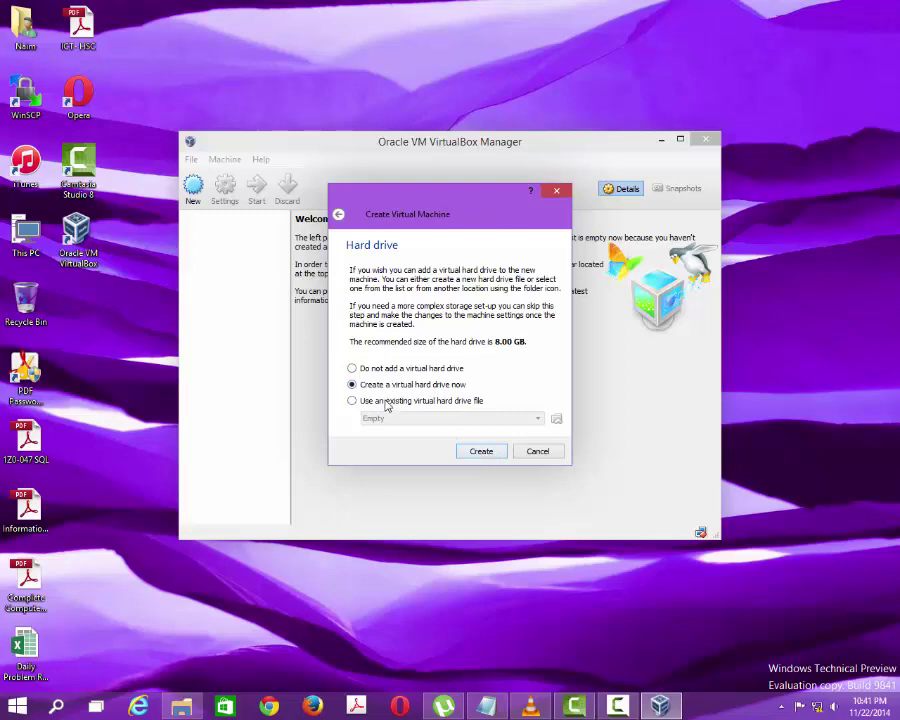
left_click(486, 452)
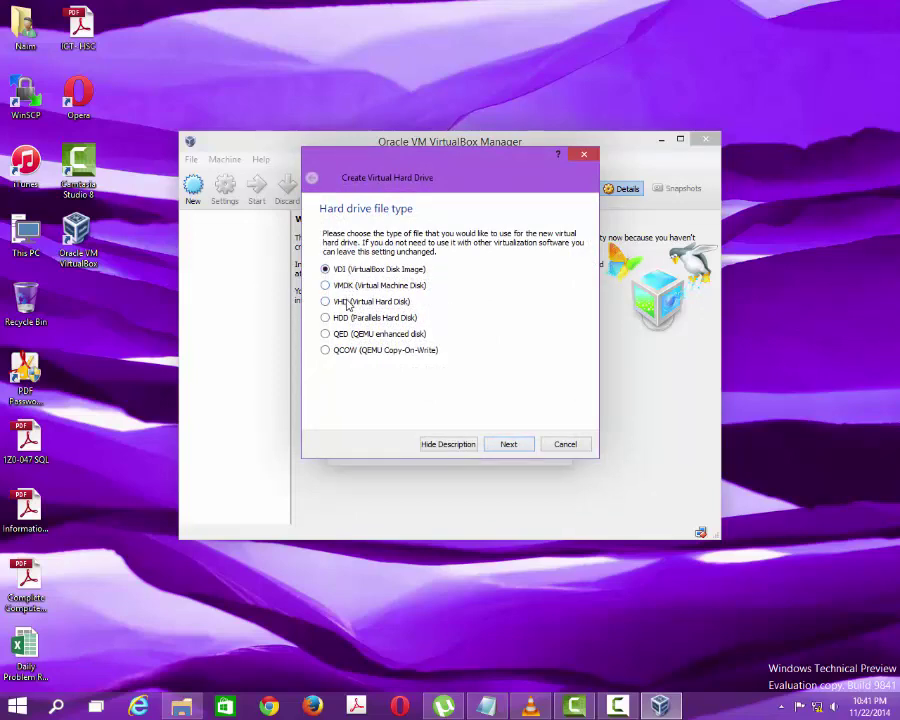
Create the virtual hard drive Red Hat as a fixed-size VDI (VirtualBox Disk Image) of 8.00 GB
left_click(347, 283)
left_click(348, 273)
left_click(511, 444)
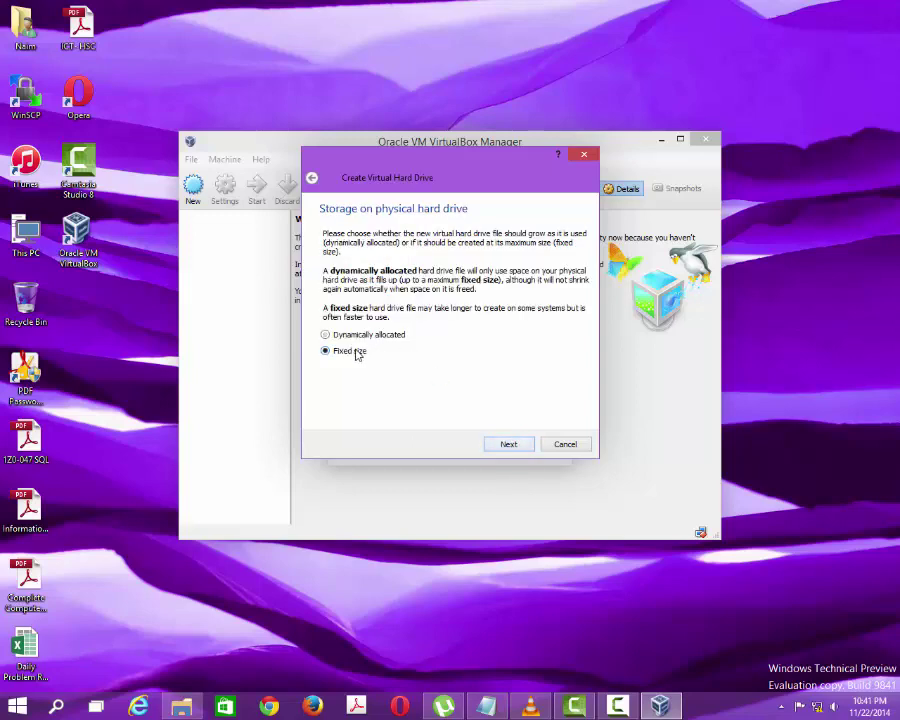
left_click(510, 446)
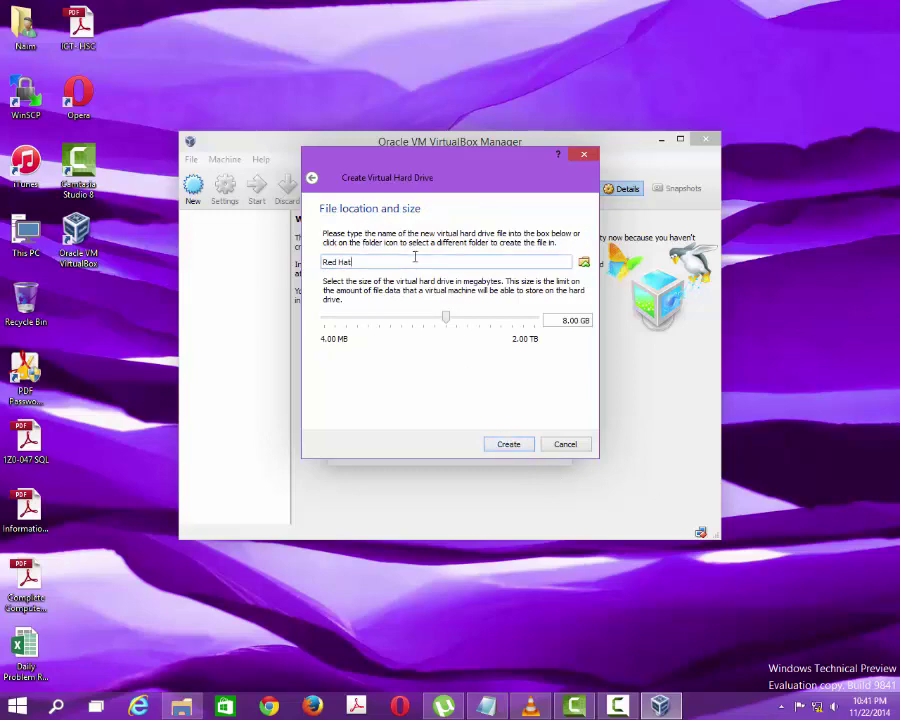
left_click(517, 444)
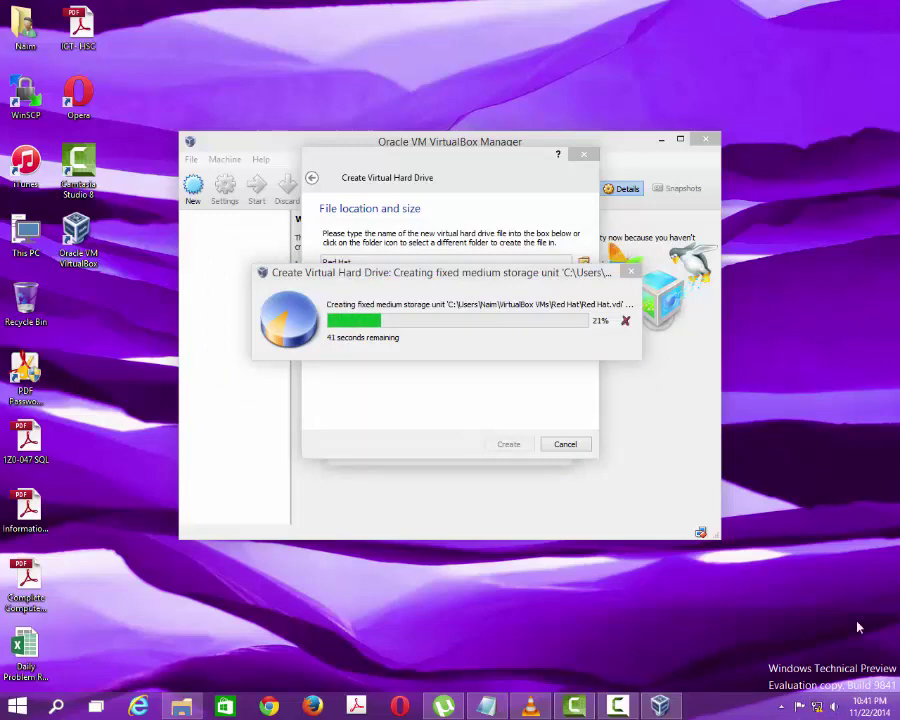
Connect the computer to the network Broadband Connection and close the Networks pane
left_click(818, 707)
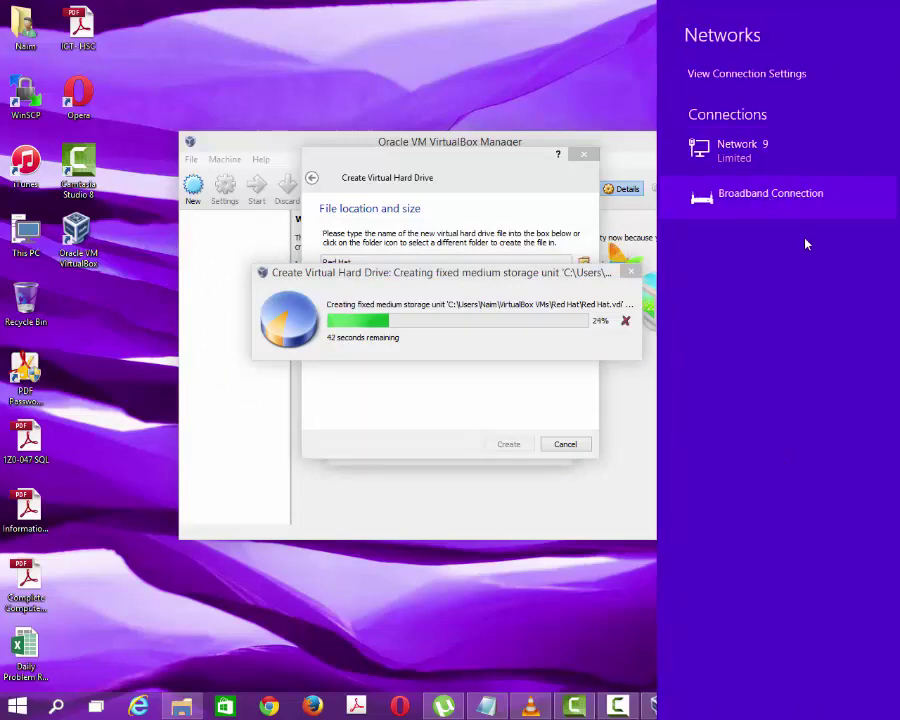
left_click(795, 198)
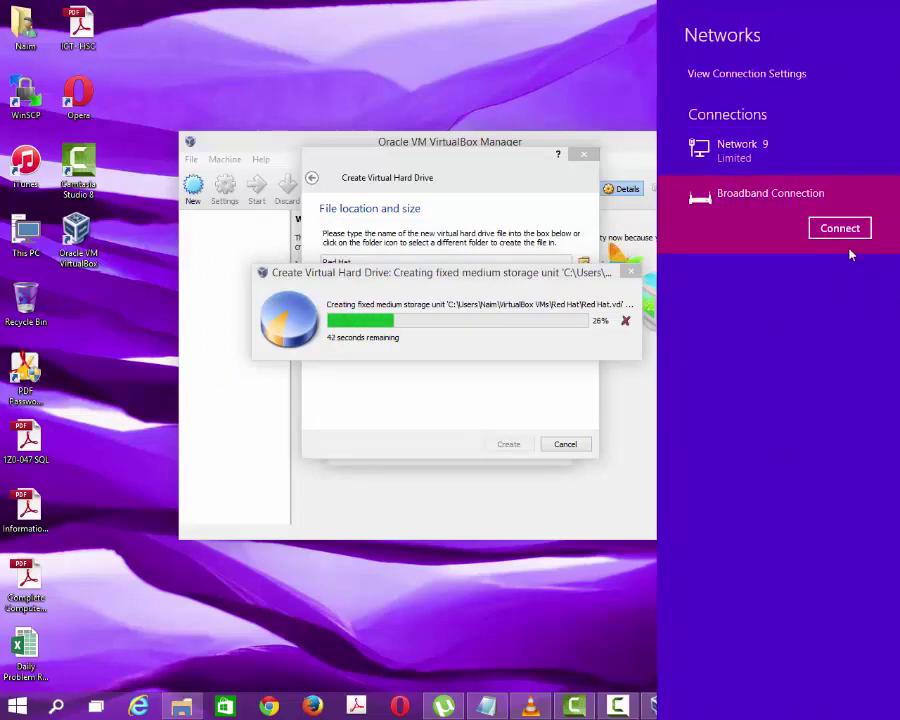
left_click(851, 233)
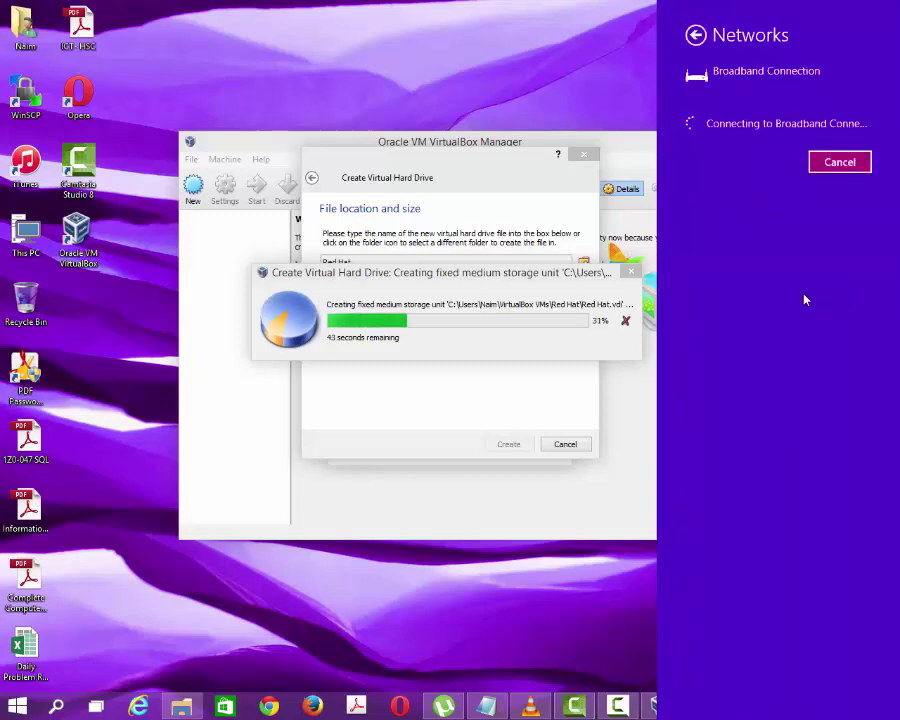
left_click(555, 45)
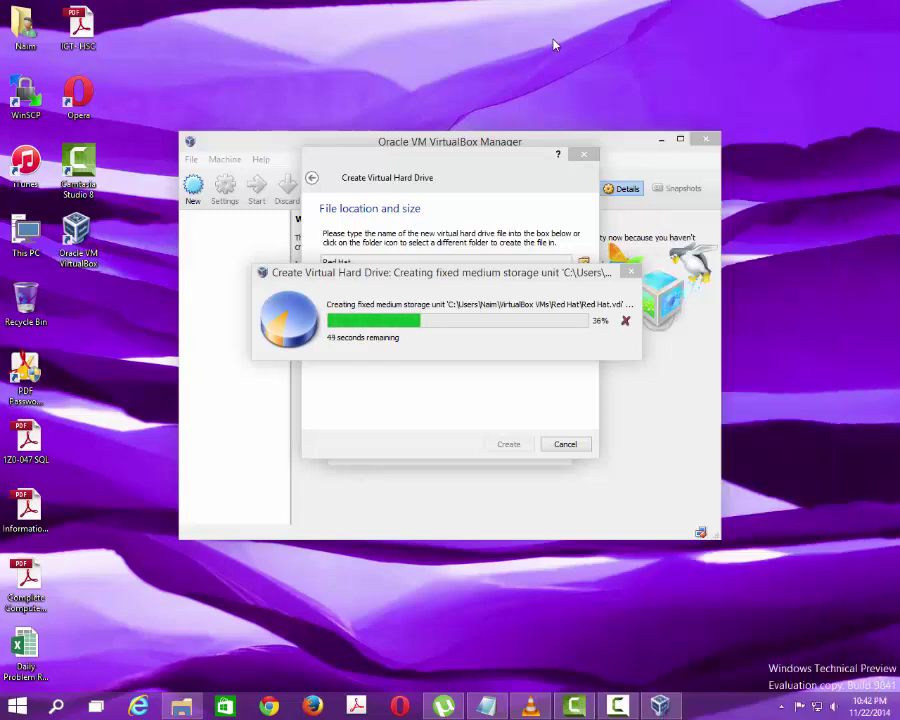
left_click(8, 706)
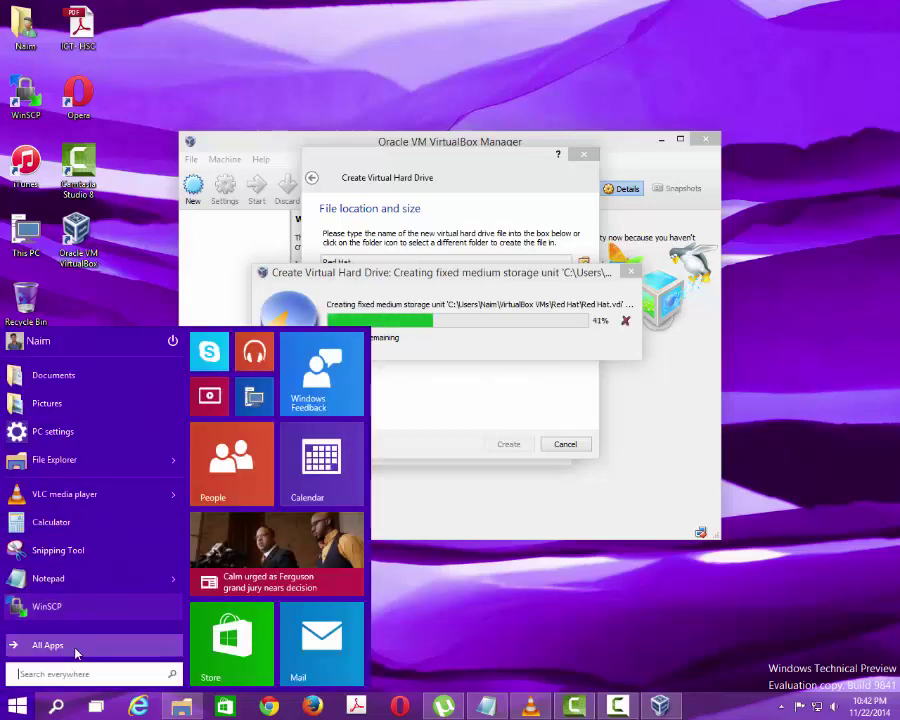
left_click(74, 647)
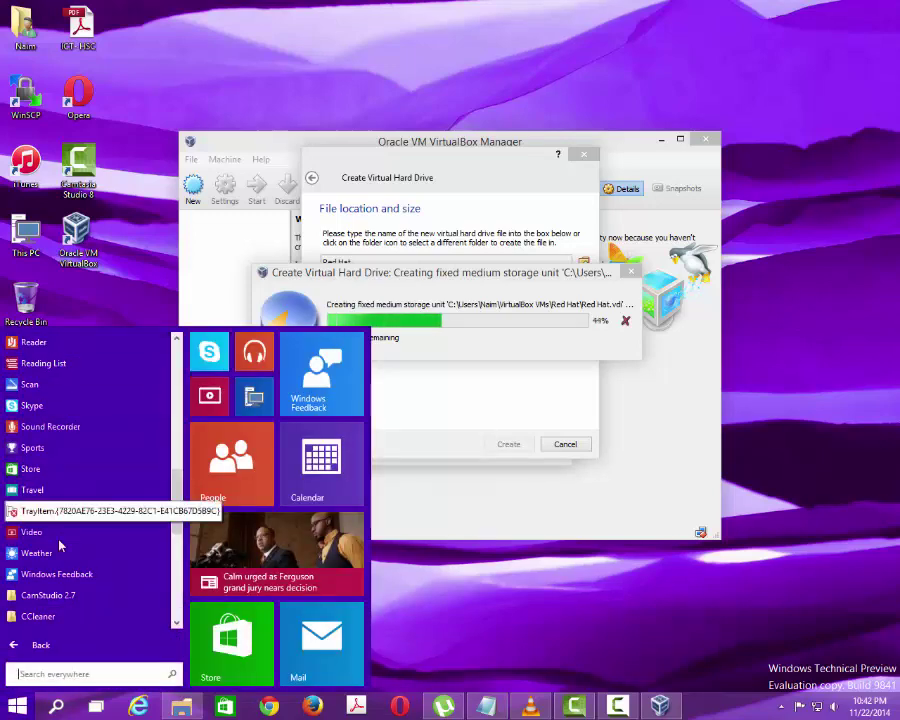
scroll(57, 597, "down", 5)
scroll(57, 605, "down", 1)
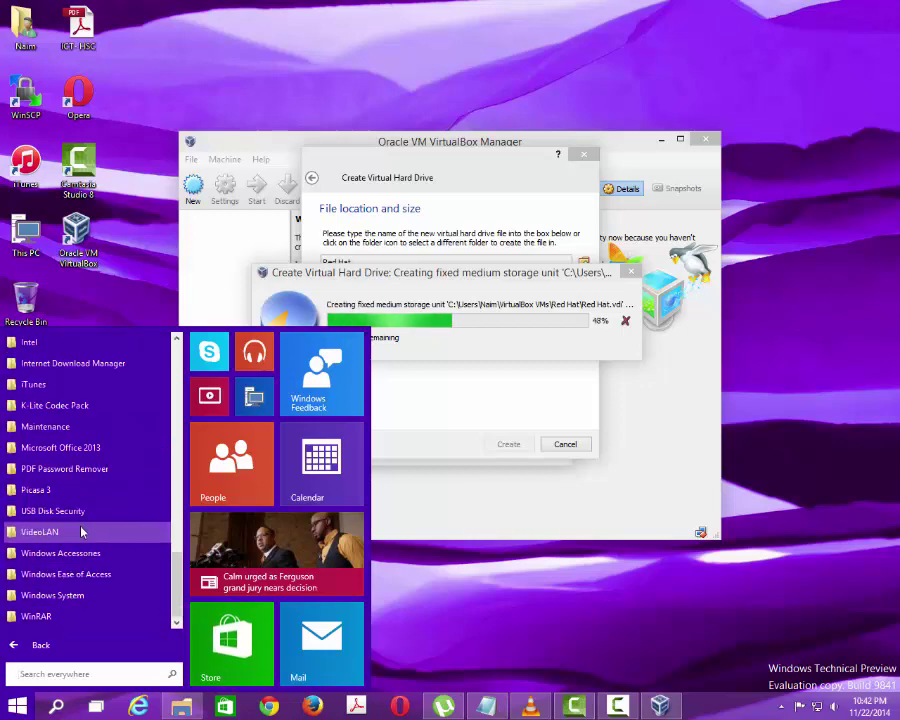
scroll(83, 531, "up", 4)
scroll(83, 531, "up", 8)
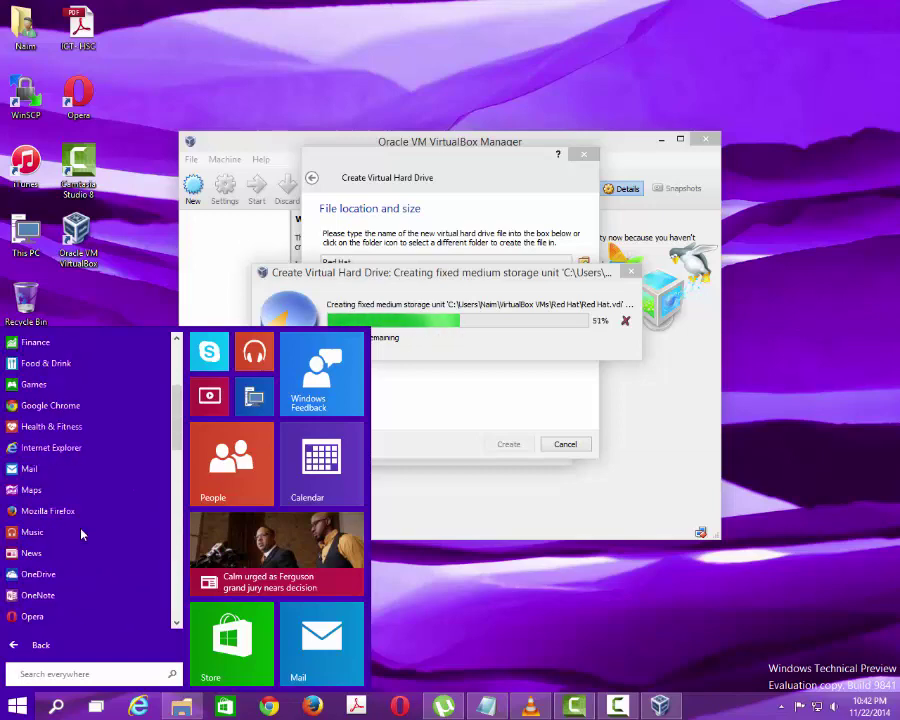
scroll(82, 533, "up", 3)
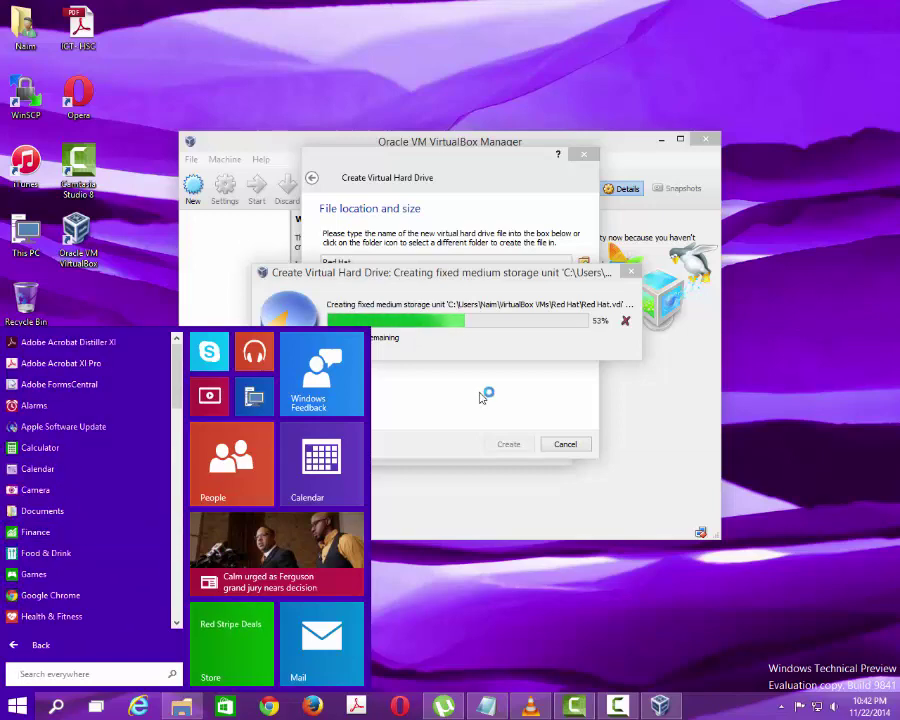
left_click(524, 272)
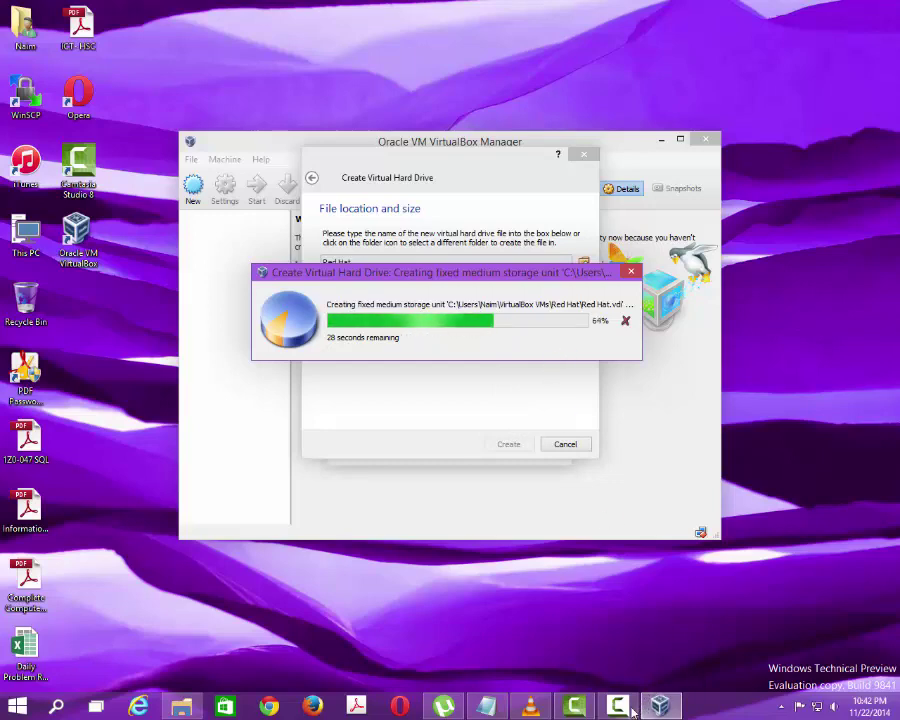
mouse_move(630, 708)
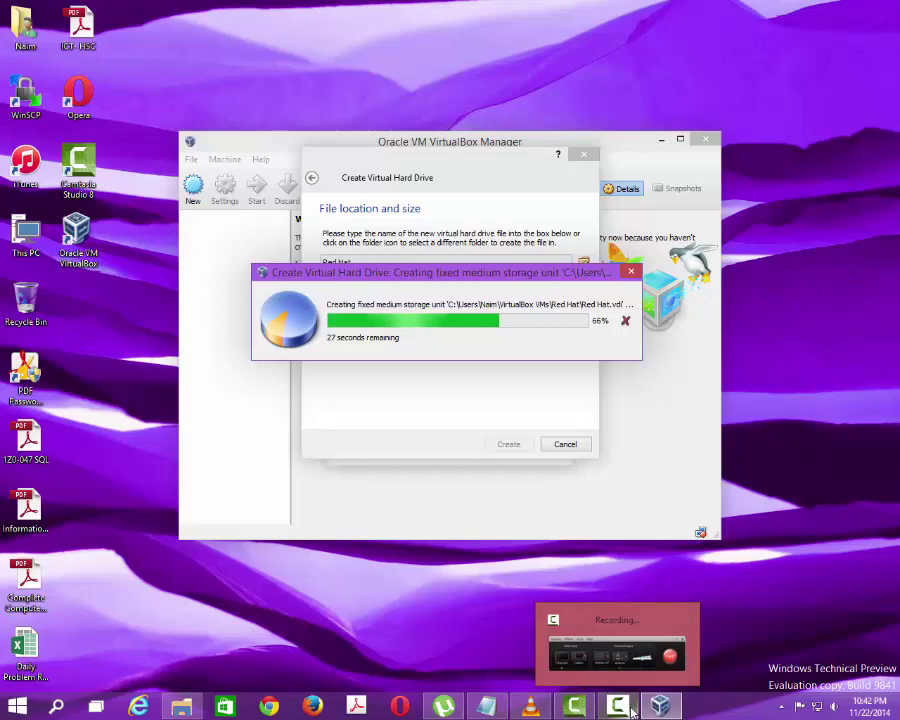
mouse_move(657, 651)
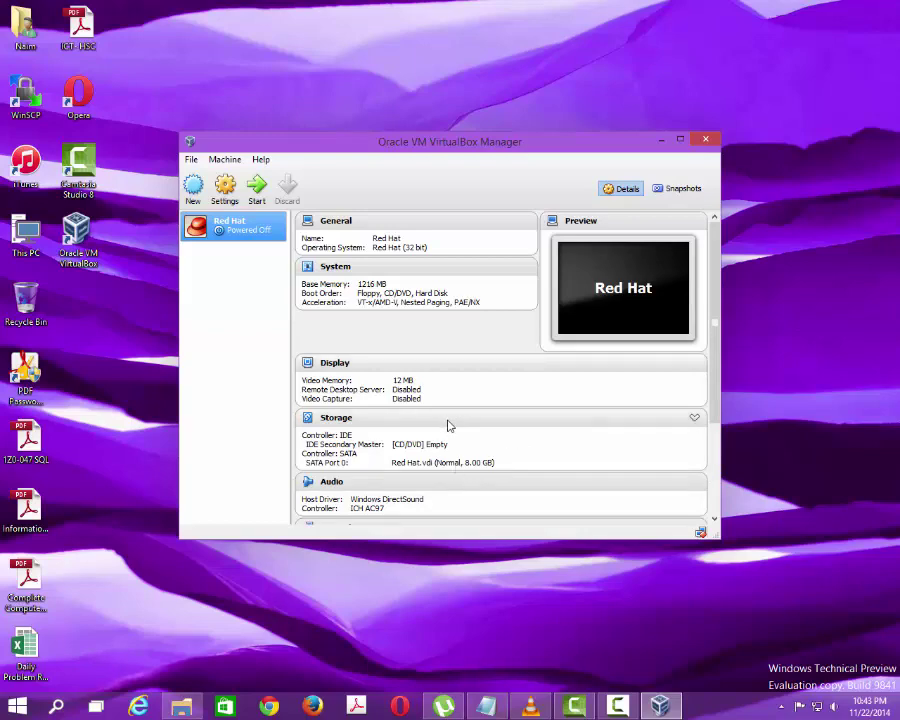
Review the Red Hat machine's details, then open its settings and look through System, Display, Storage and Audio
scroll(440, 355, "down", 3)
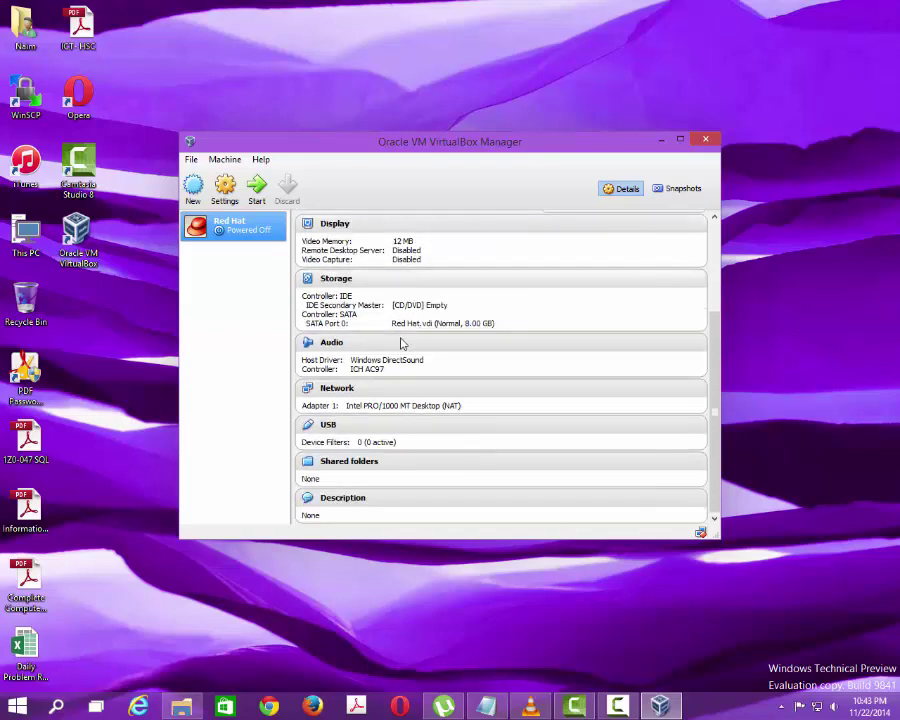
right_click(267, 232)
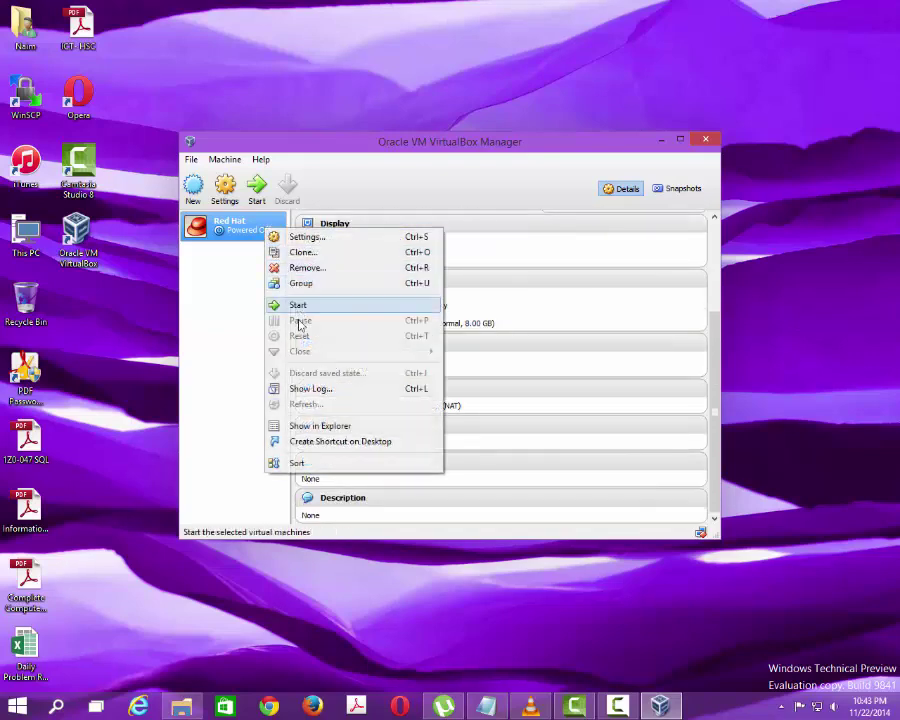
left_click(305, 237)
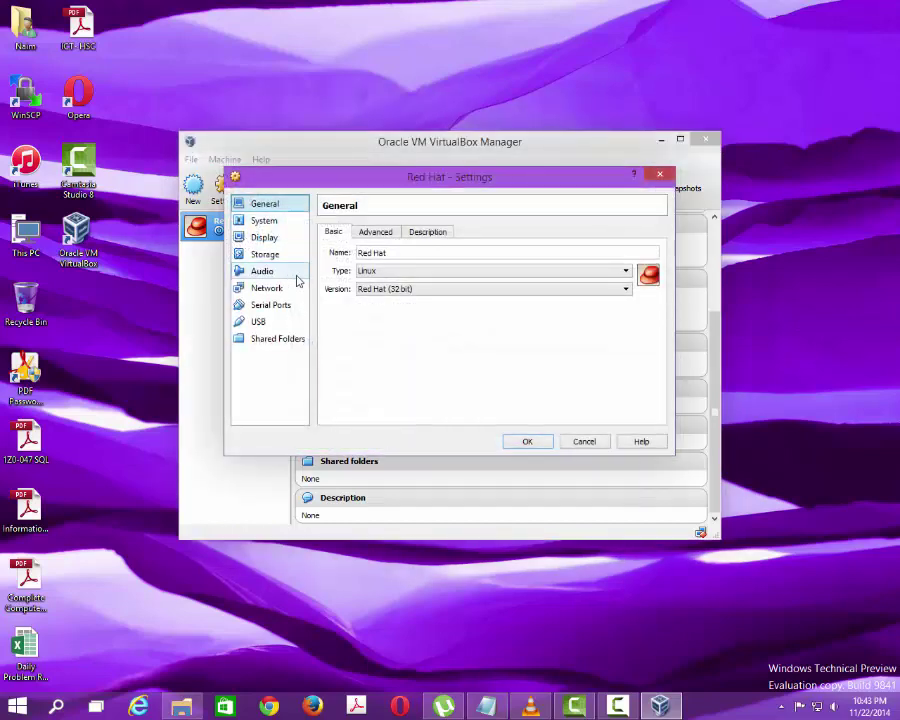
left_click(265, 221)
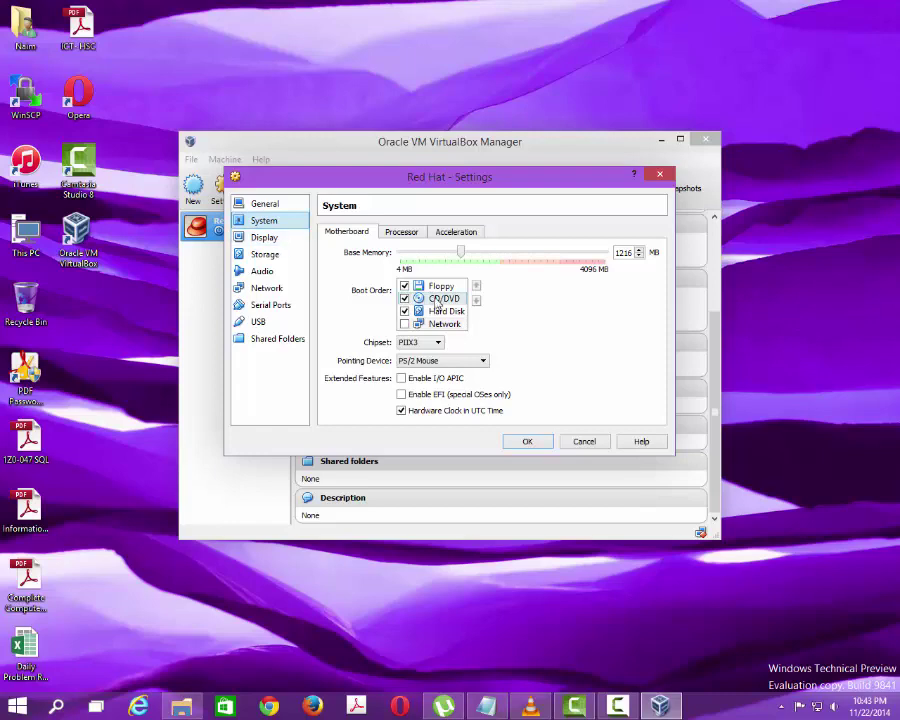
left_click(264, 237)
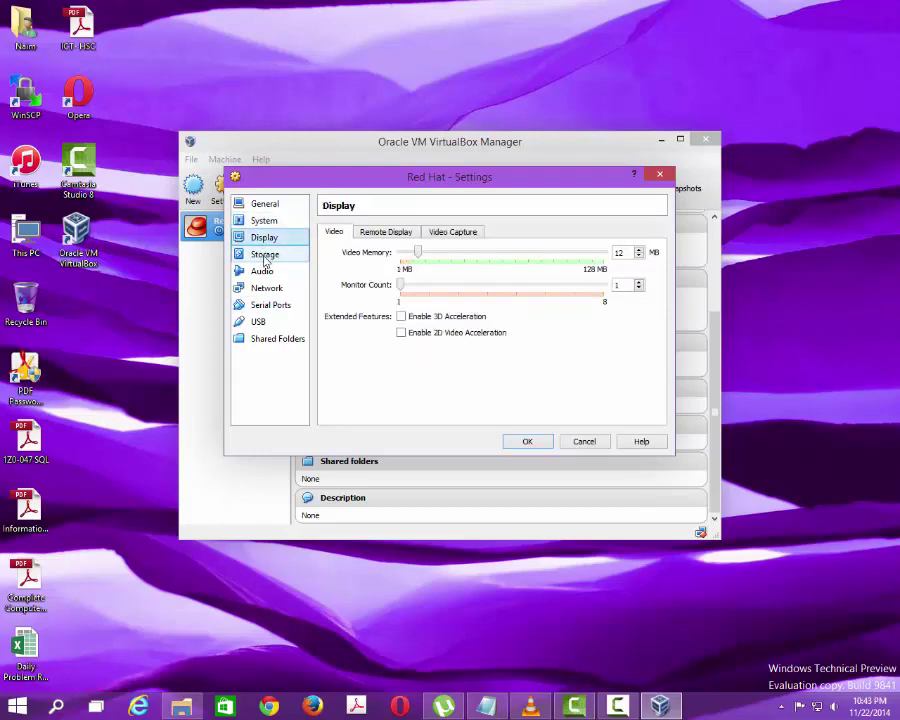
left_click(265, 256)
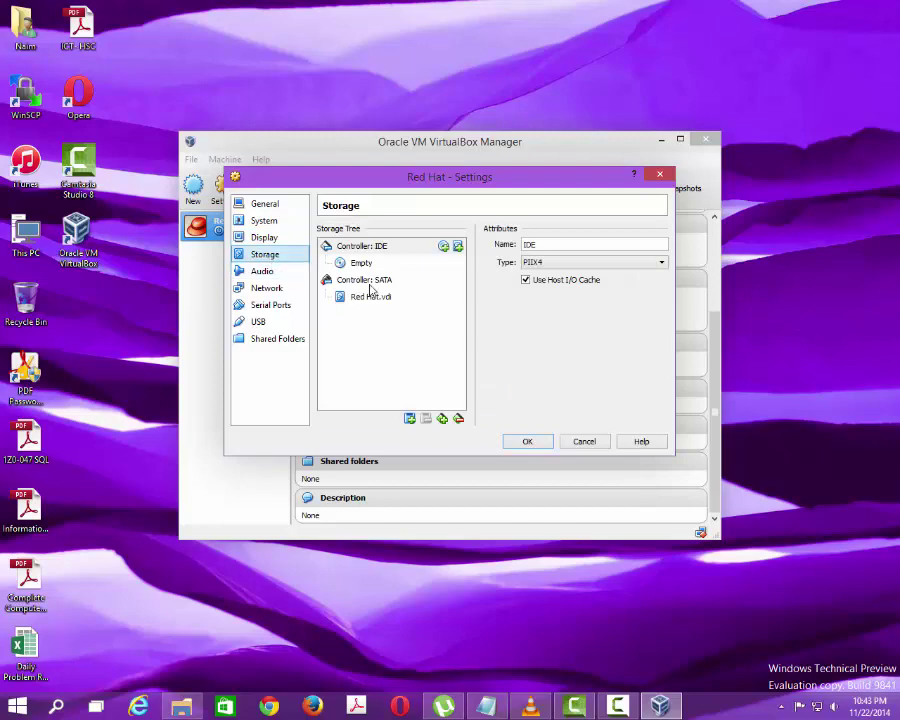
left_click(275, 272)
Attach network Adapter 1 to Bridged Adapter and expand its advanced options, keeping the adapter type Intel PRO/1000 MT Desktop (82540EM)
left_click(268, 289)
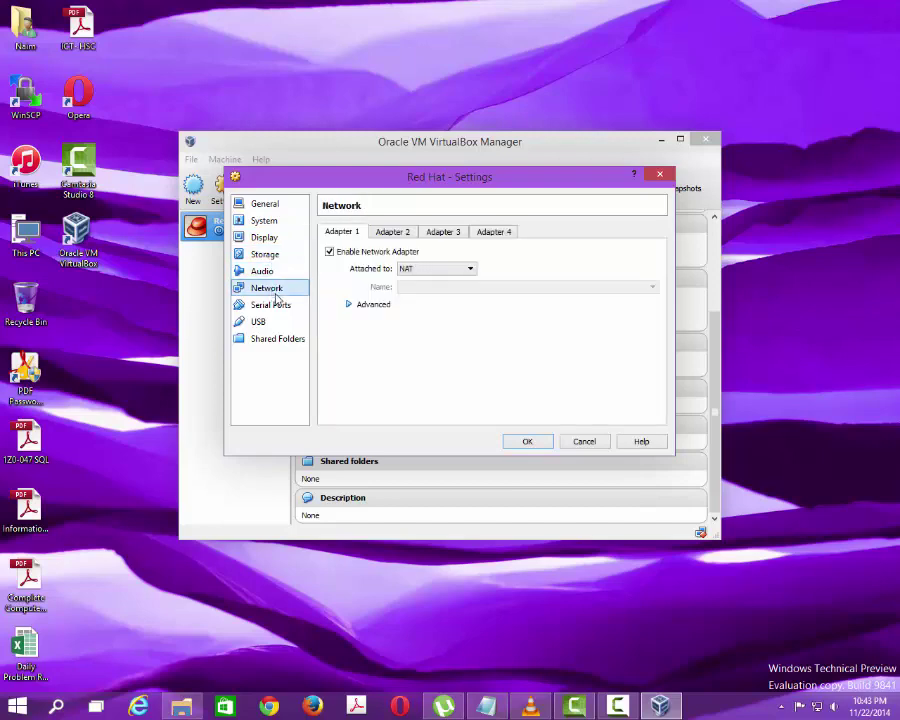
left_click(440, 269)
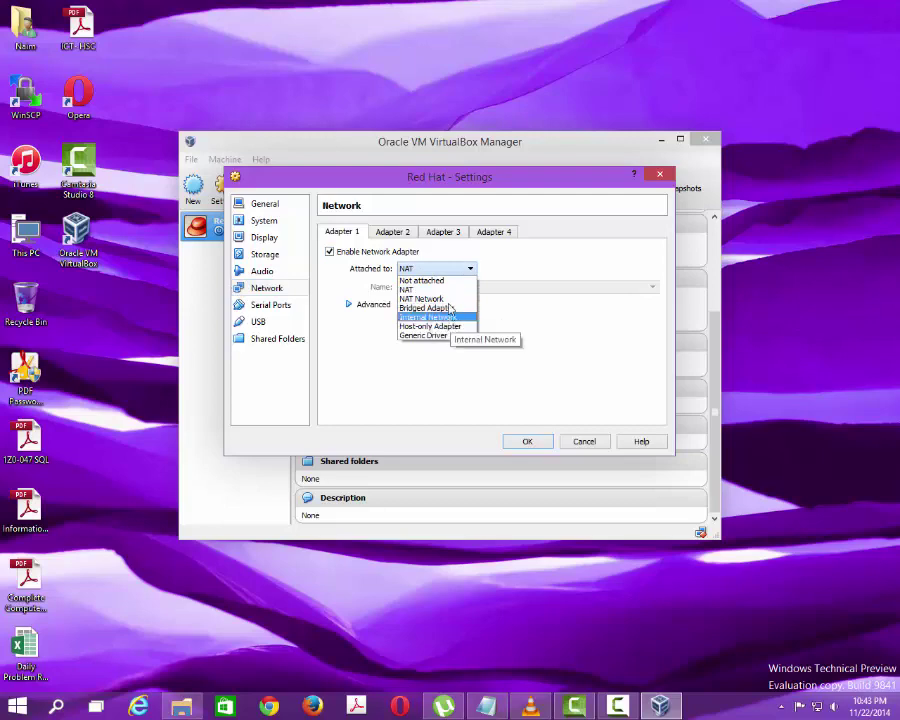
left_click(448, 307)
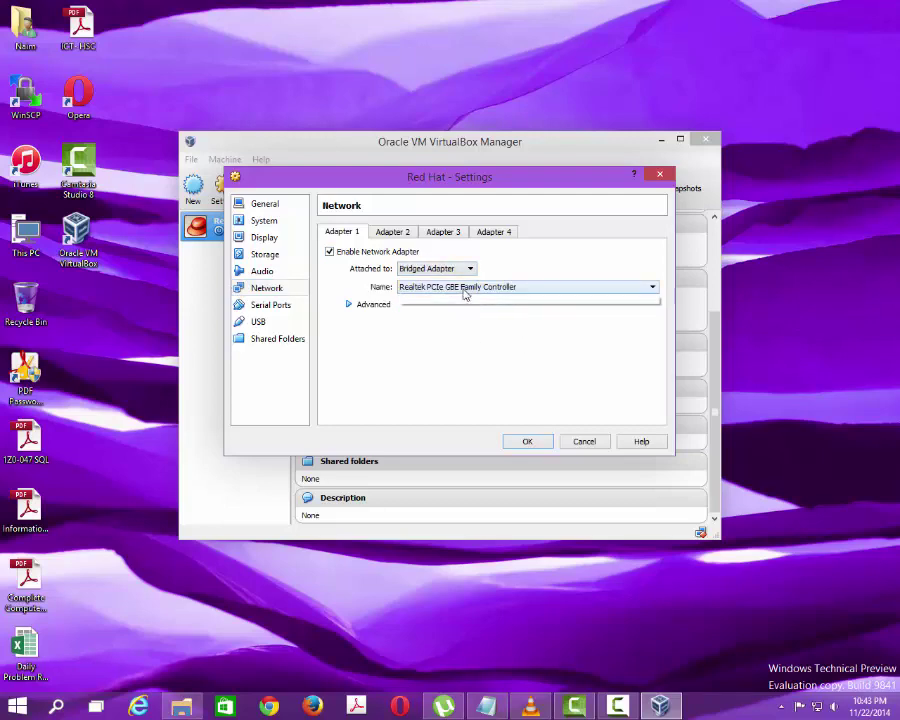
left_click(349, 305)
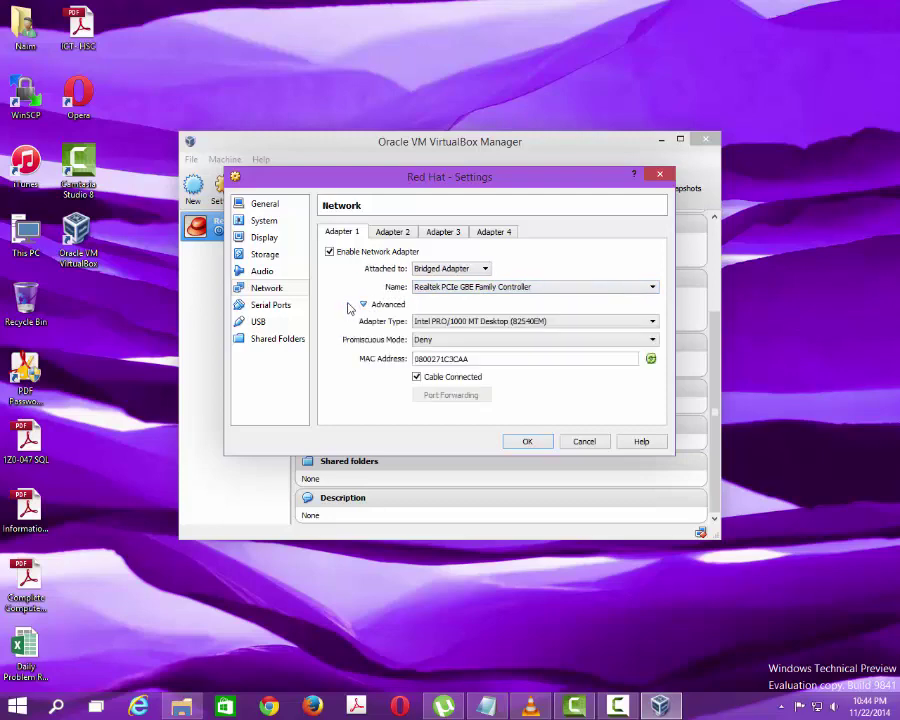
left_click(552, 325)
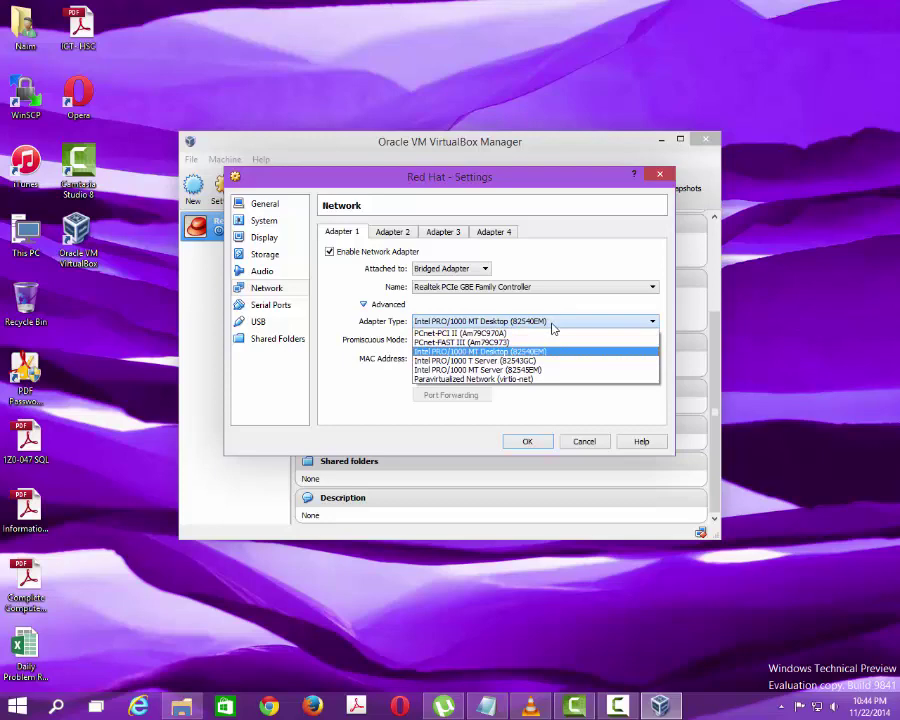
left_click(552, 325)
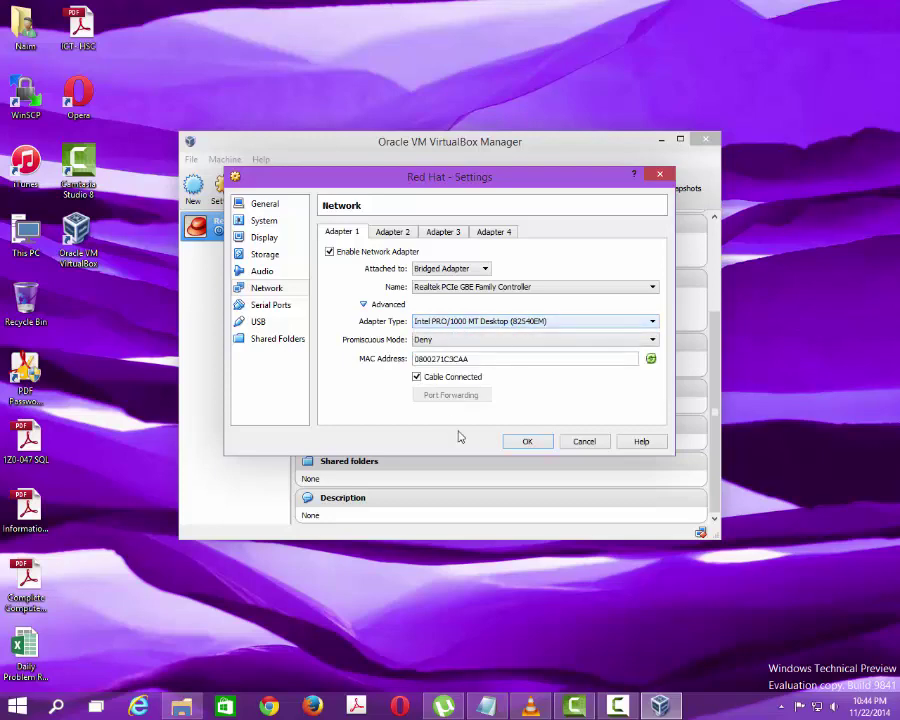
Set Adapter 1's promiscuous mode to Allow All and save the machine's settings
left_click(475, 344)
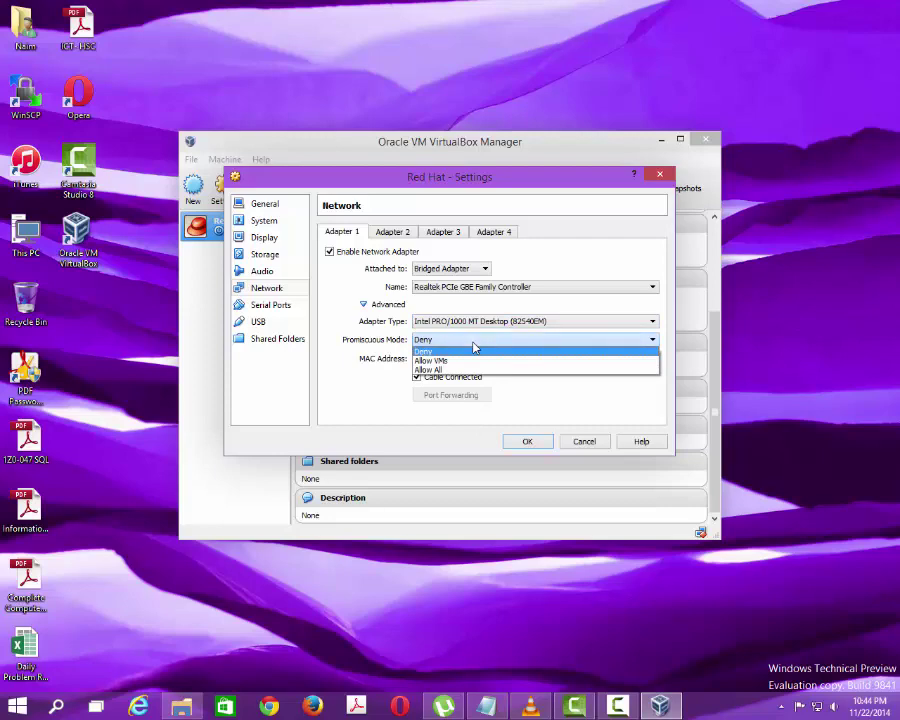
left_click(454, 342)
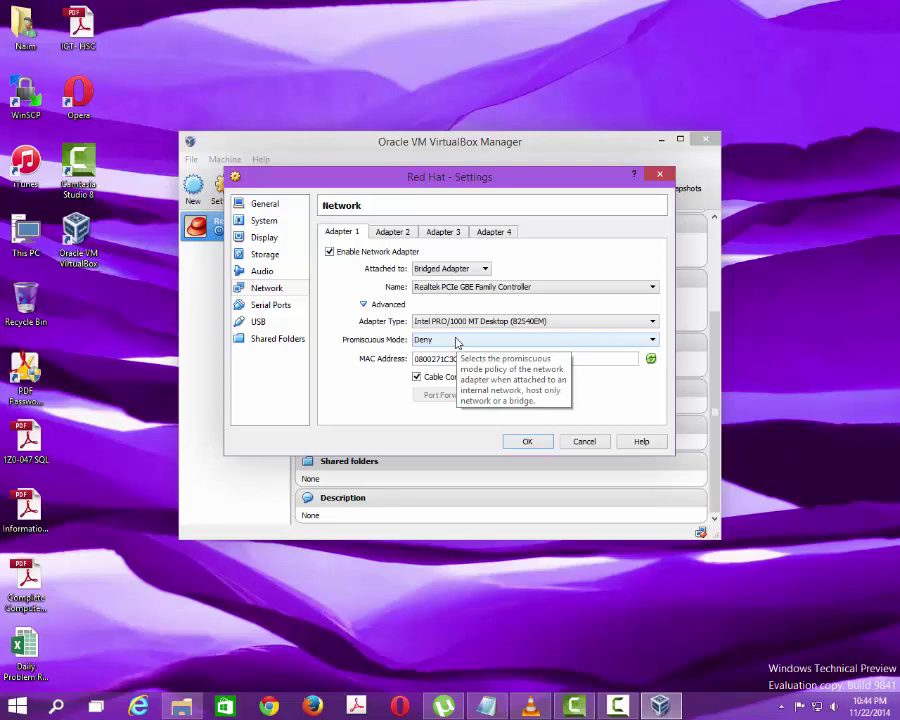
left_click(456, 344)
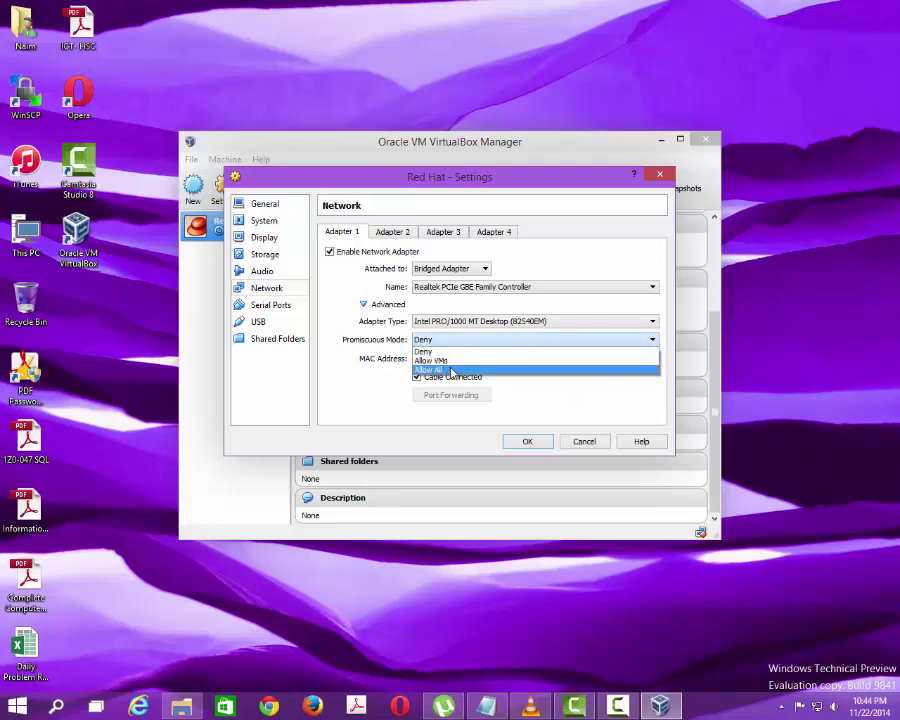
left_click(450, 368)
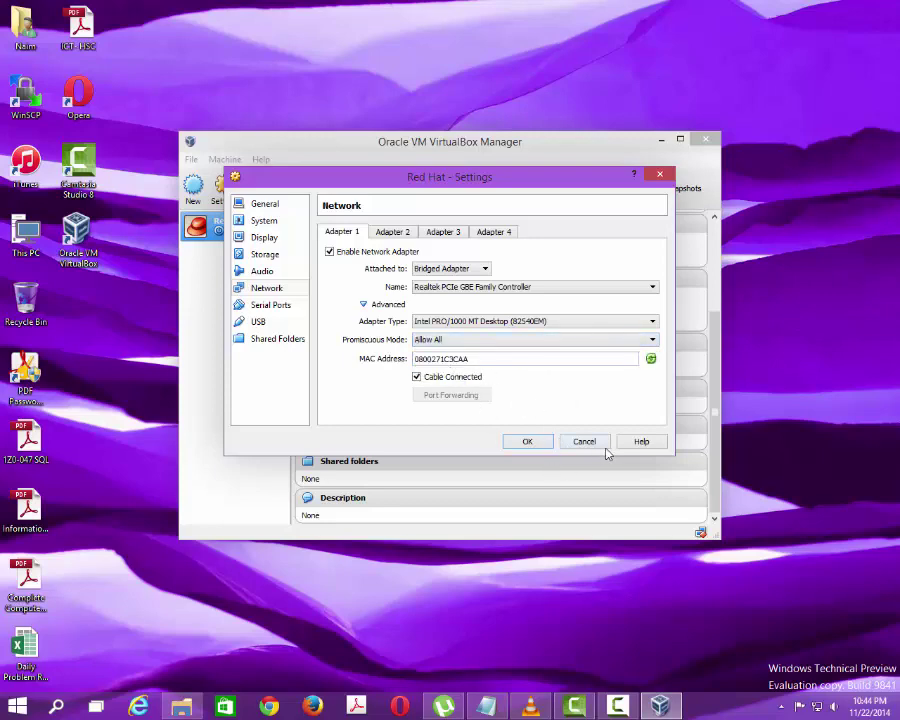
left_click(540, 444)
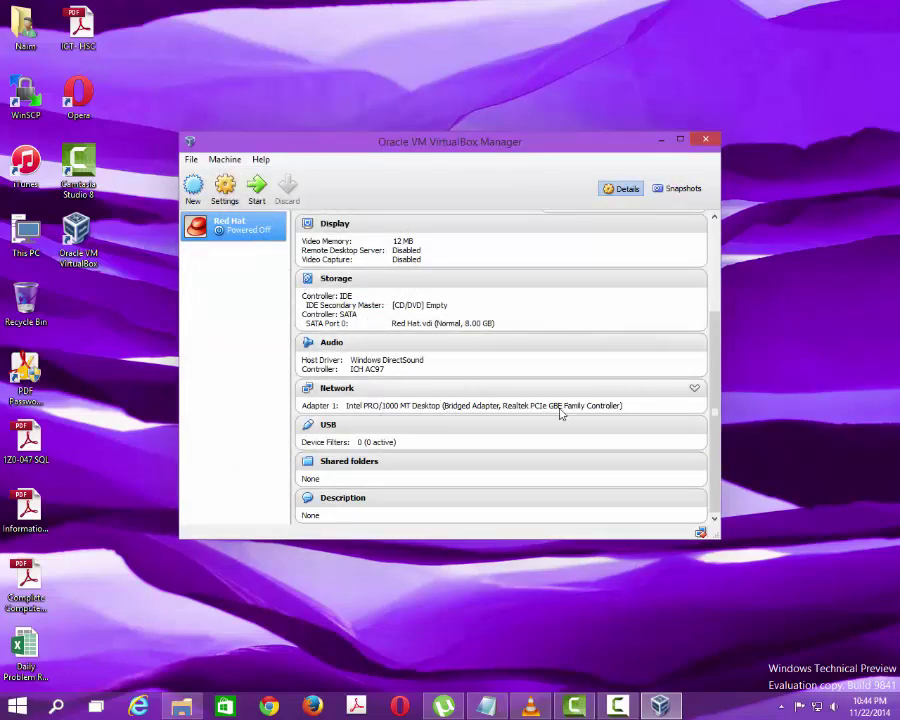
Reopen the Red Hat machine's settings, check the boot order and the storage tree, and close them without saving
right_click(249, 235)
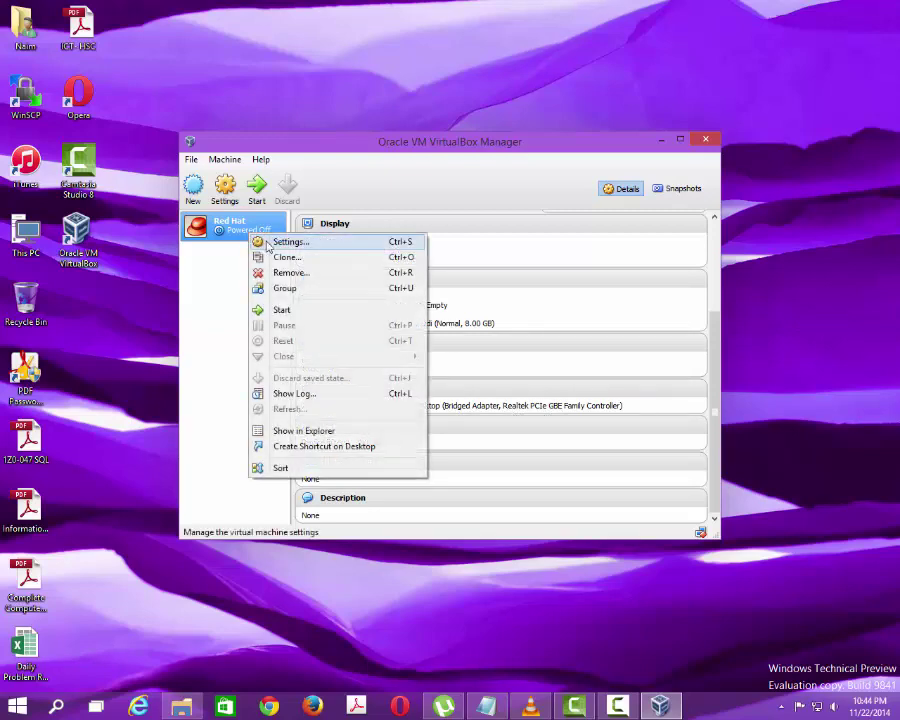
left_click(256, 244)
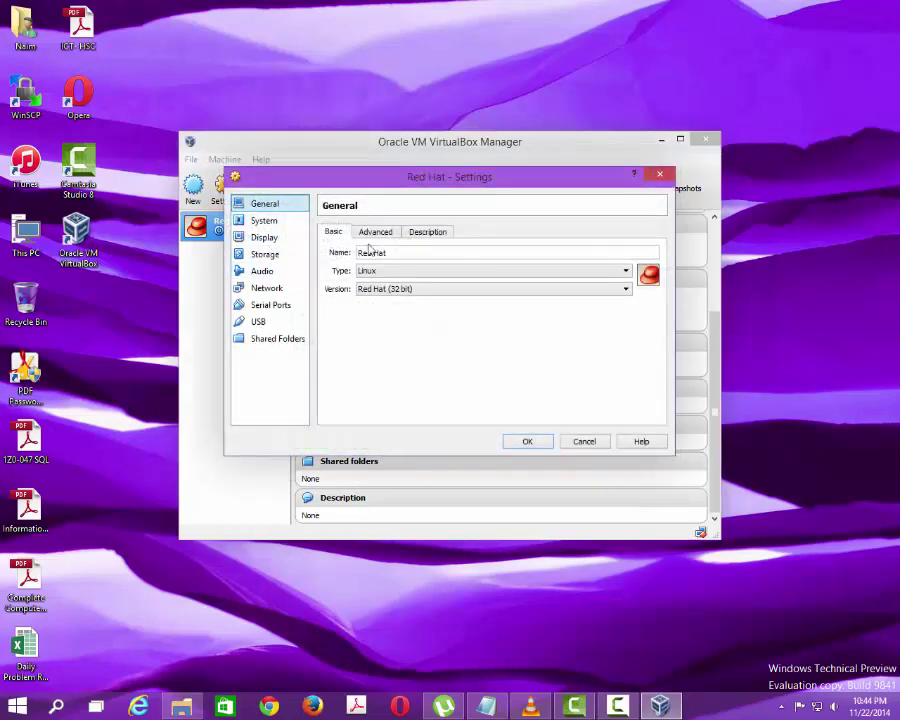
left_click(265, 222)
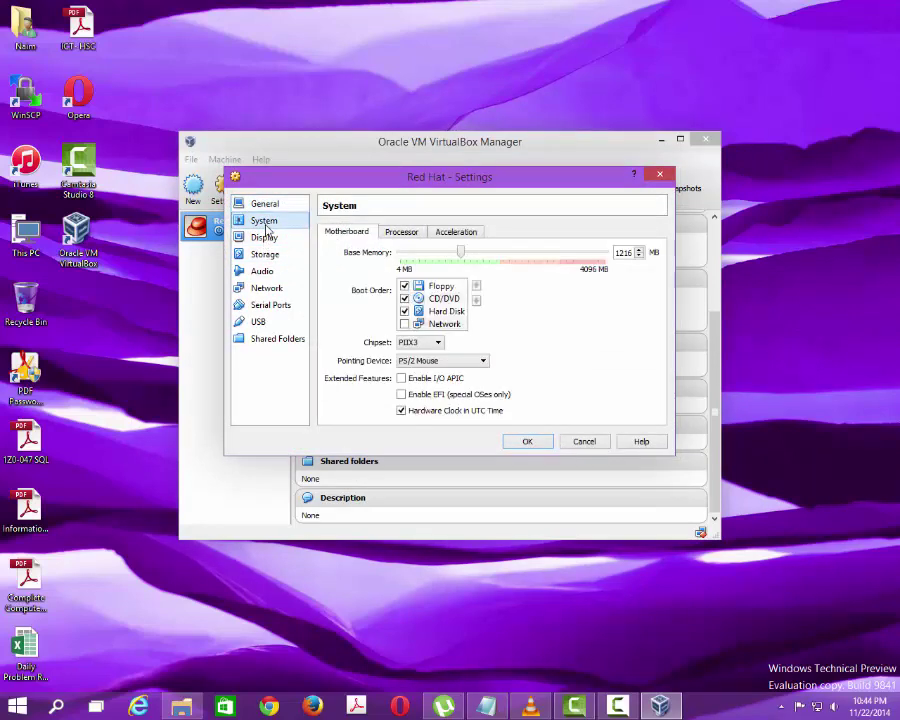
left_click(440, 311)
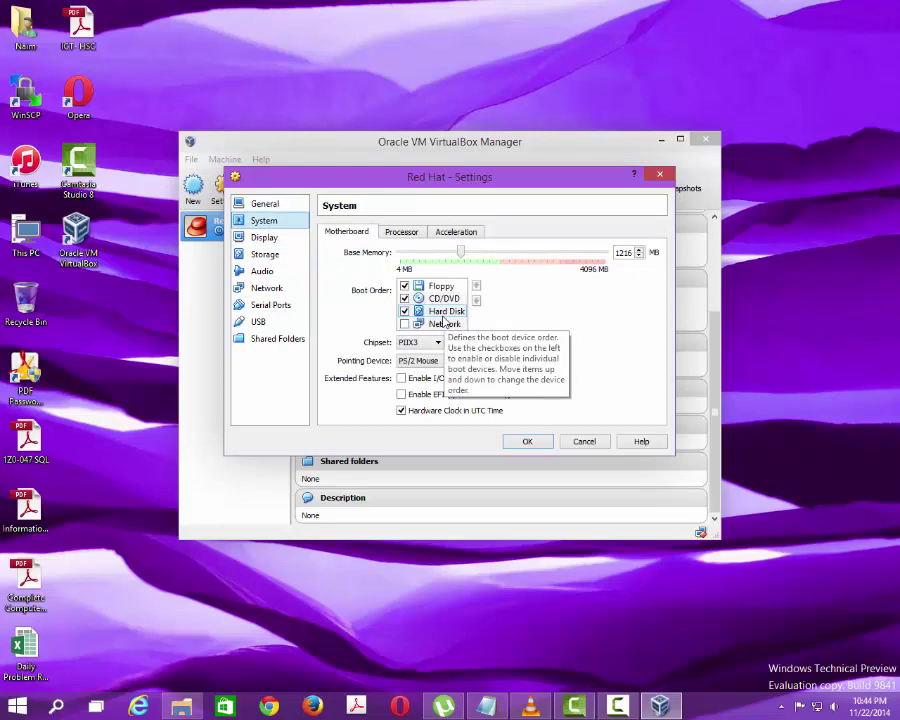
left_click(264, 254)
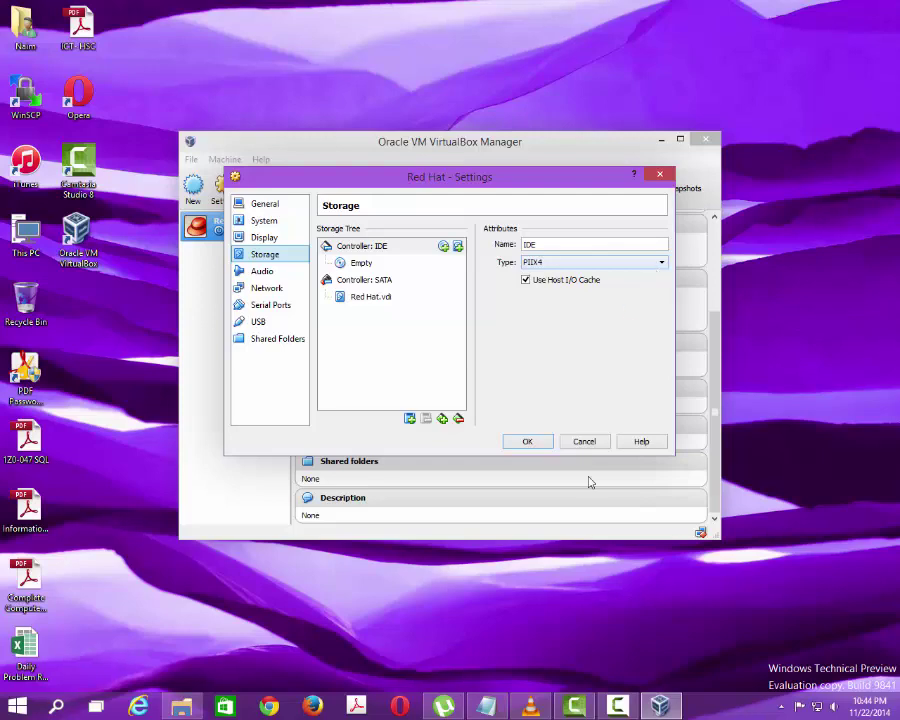
left_click(584, 441)
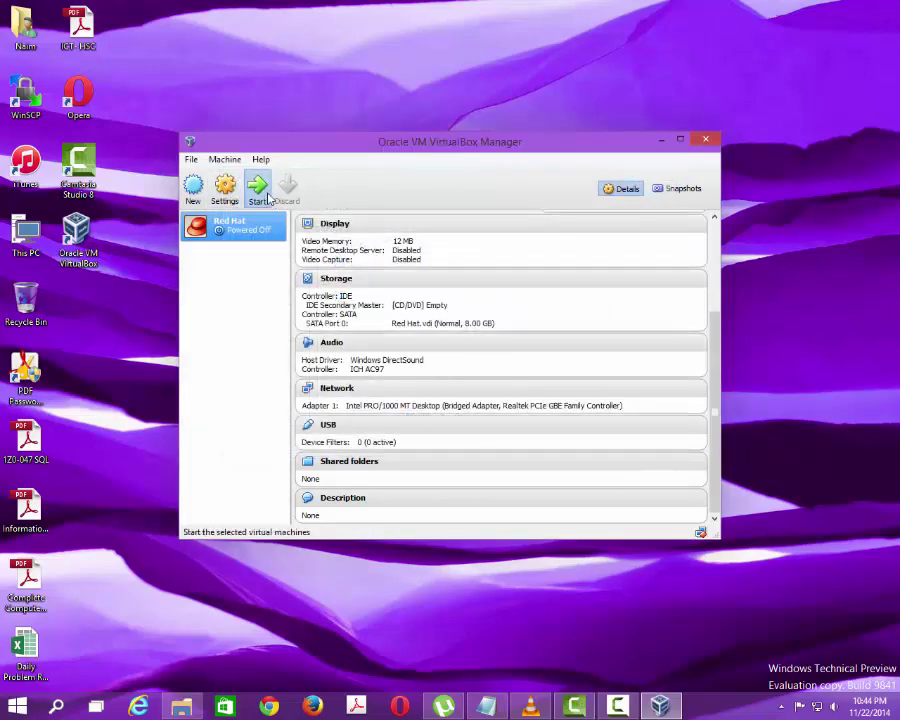
Start the Red Hat virtual machine
left_click(258, 190)
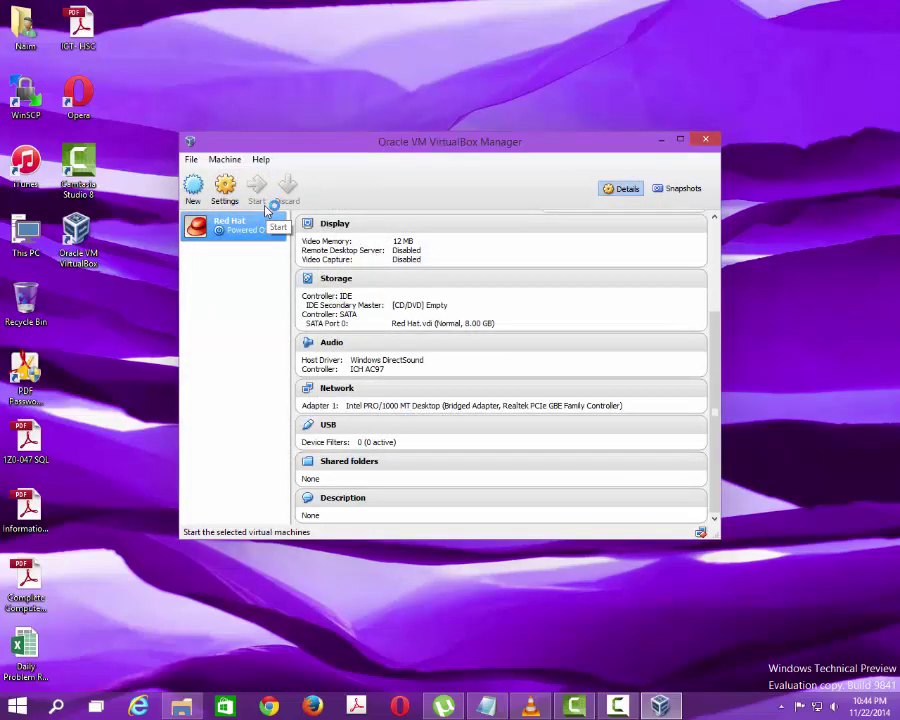